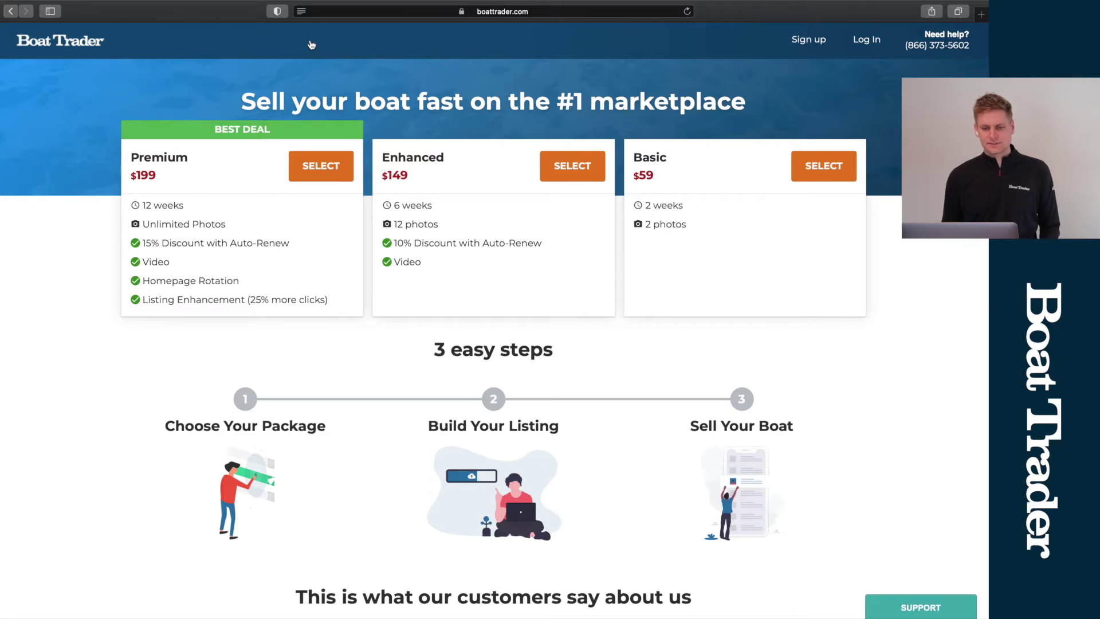
Step: Pick the Premium package and enter Year 2017, Make Sportsman, Model Heritage 211 CC
{"action": "left_click", "coordinate": [322, 172]}
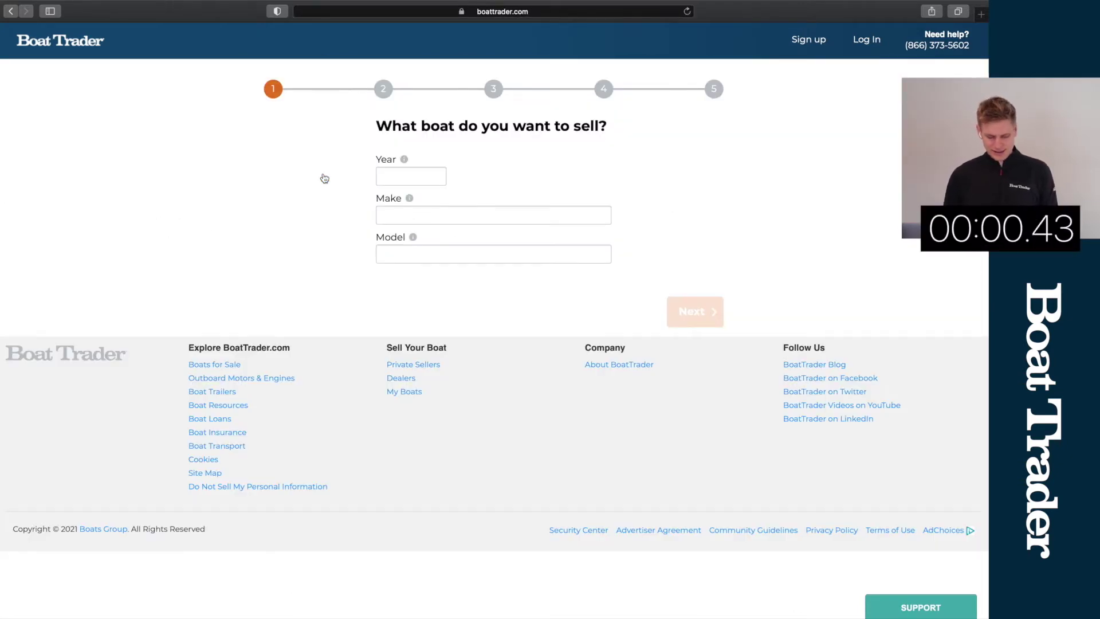
{"action": "left_click", "coordinate": [427, 173]}
{"action": "type", "text": "2017"}
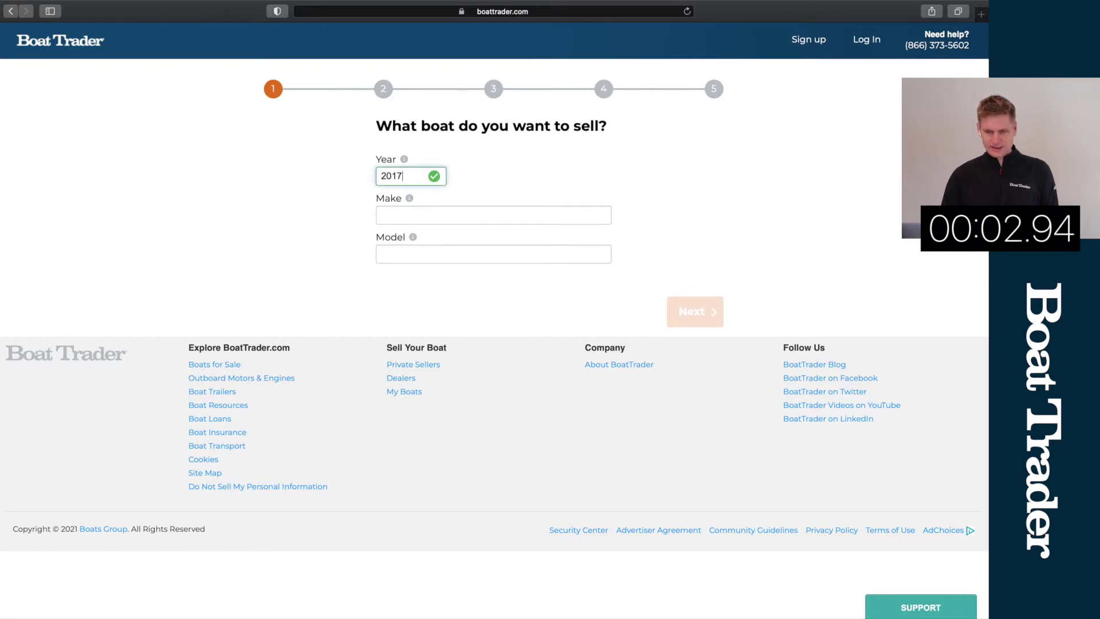
{"action": "key", "text": "Tab"}
{"action": "type", "text": "S"}
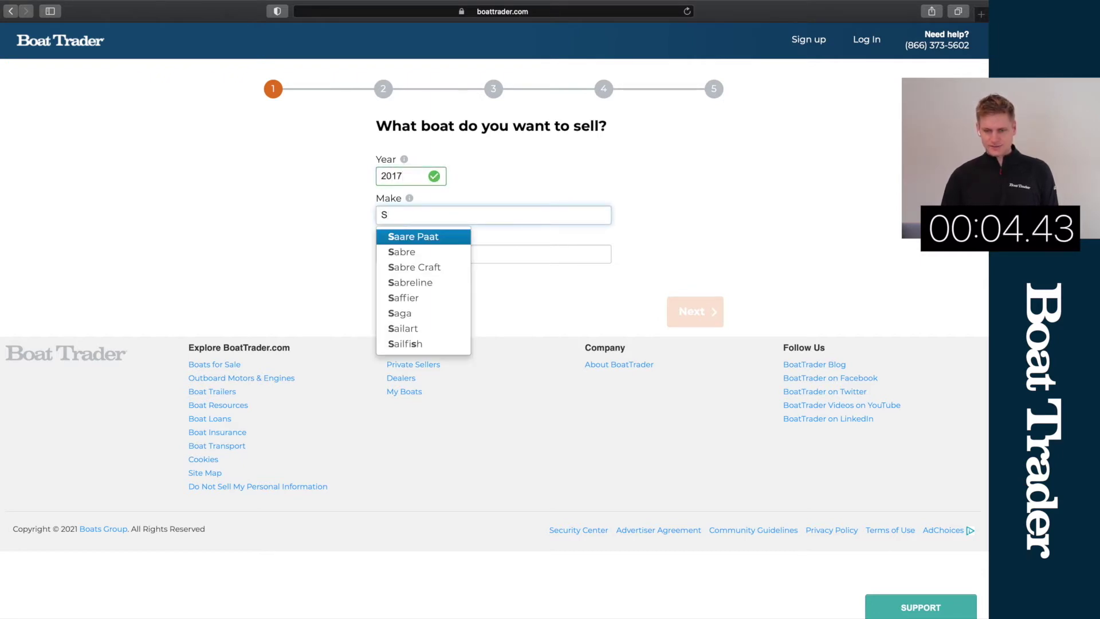
{"action": "type", "text": "portsman"}
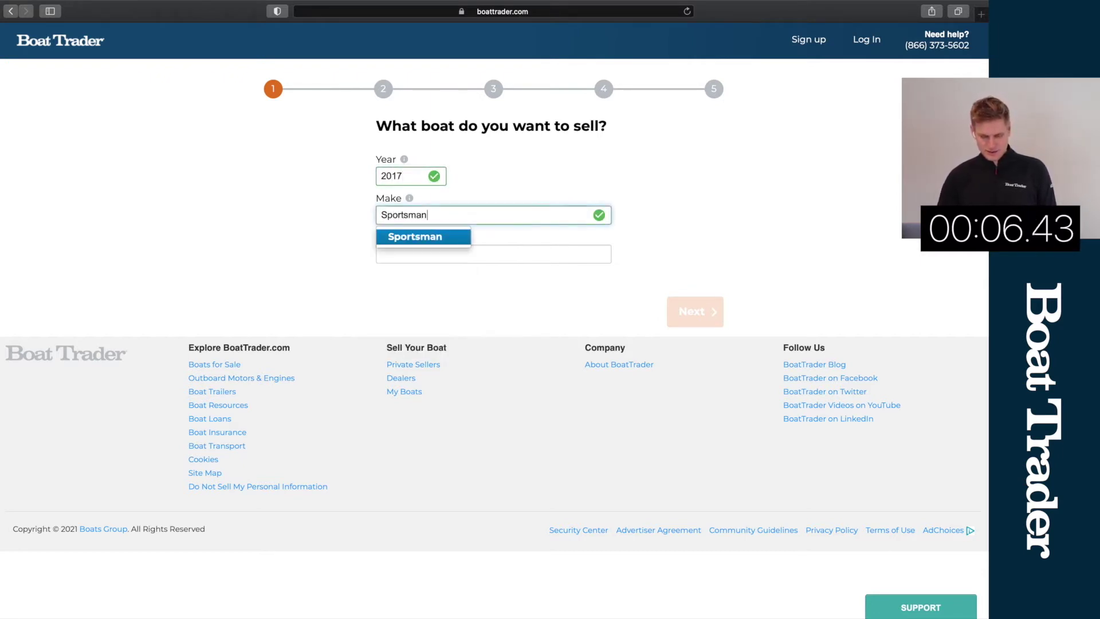
{"action": "key", "text": "Tab"}
{"action": "type", "text": "her"}
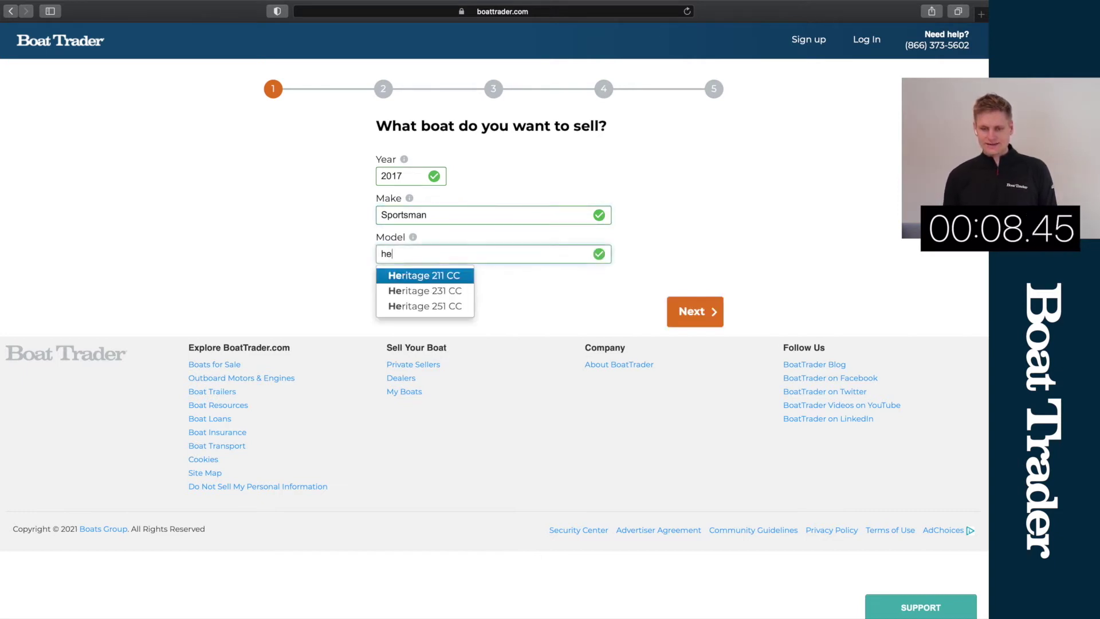
{"action": "left_click", "coordinate": [422, 276]}
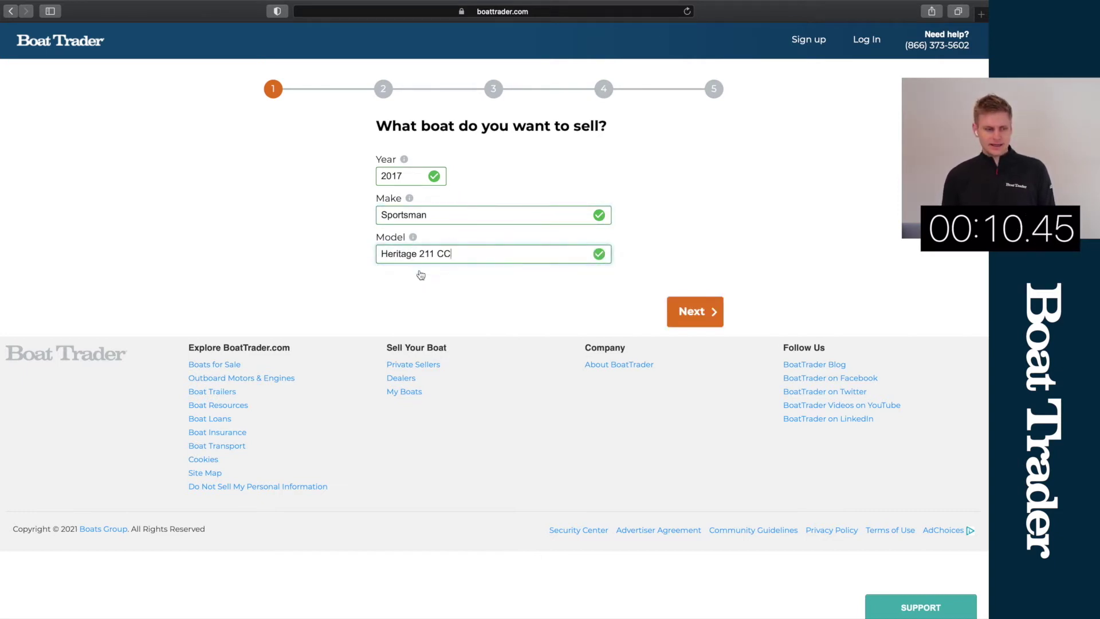
Step: Go to step 2 and enter a Yamaha 4-Stroke engine with 150 horsepower and 200 hours
{"action": "left_click", "coordinate": [697, 313]}
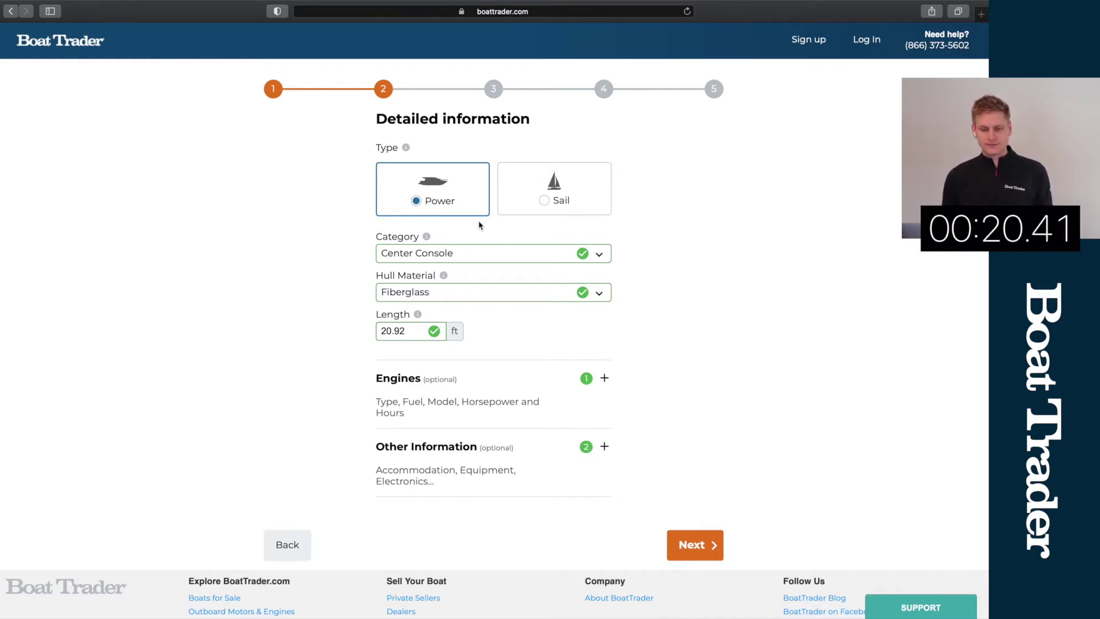
{"action": "left_click", "coordinate": [532, 403]}
{"action": "scroll", "coordinate": [443, 374], "scroll_direction": "down", "scroll_amount": 3}
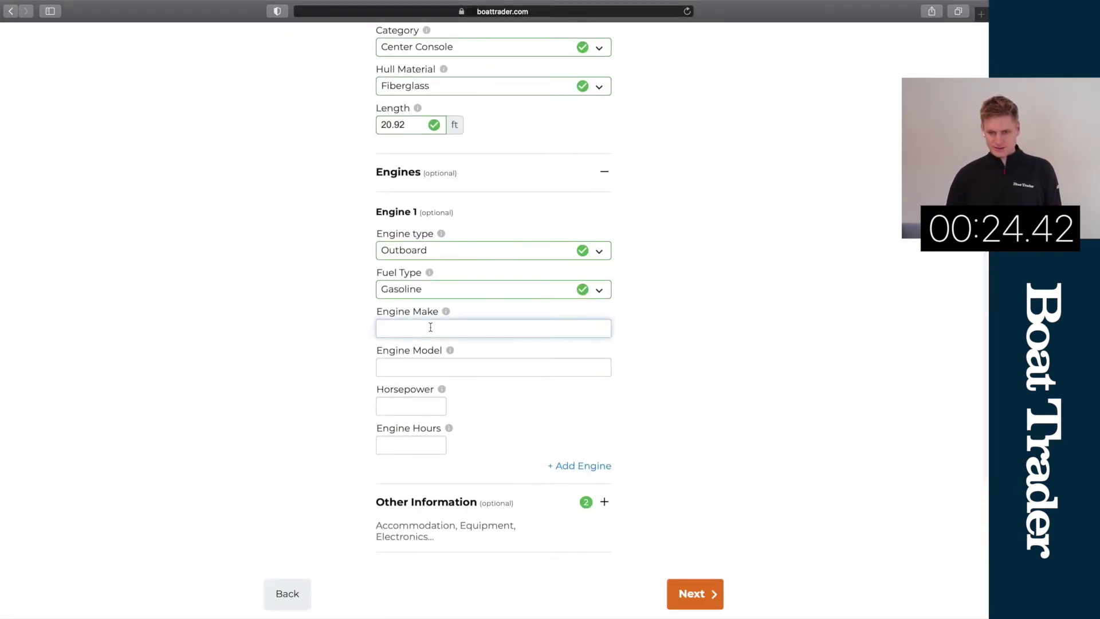
{"action": "type", "text": "Yam"}
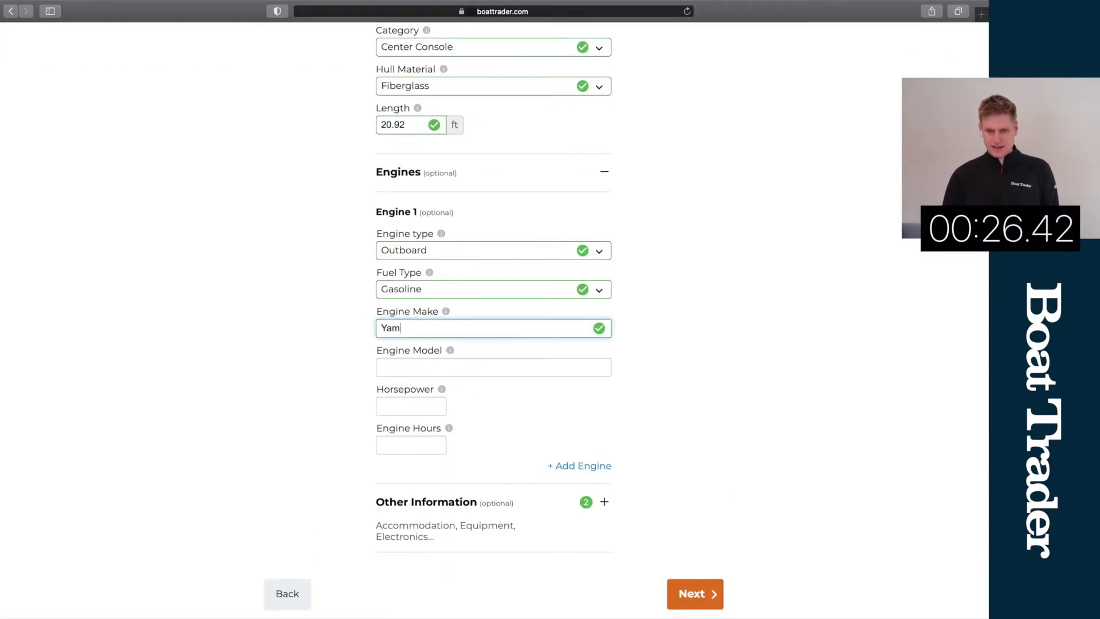
{"action": "type", "text": "aha"}
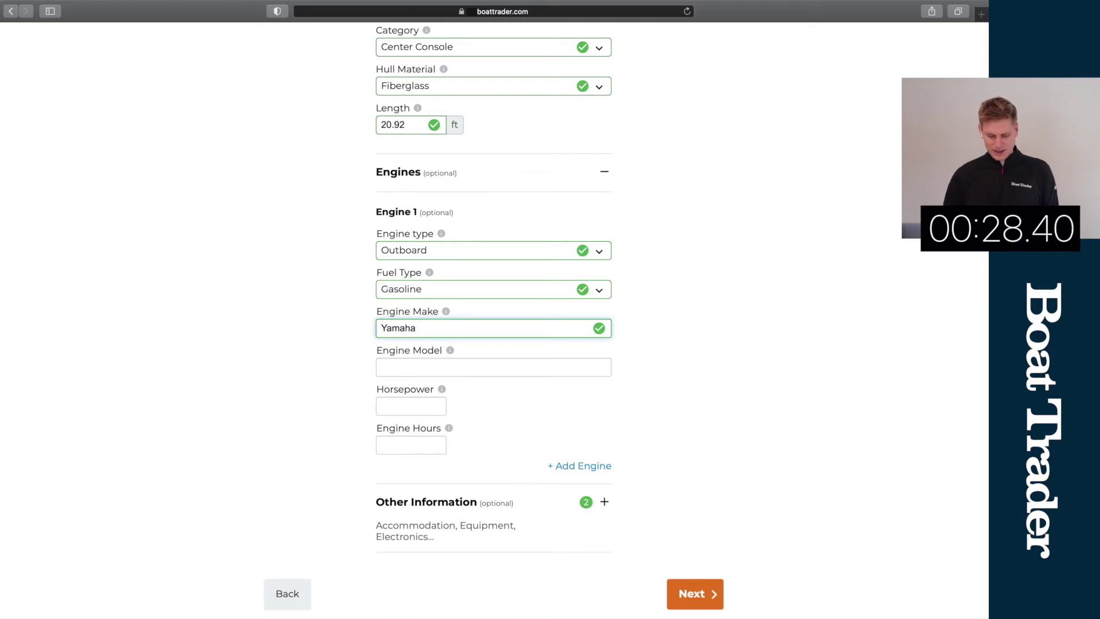
{"action": "left_click", "coordinate": [428, 367]}
{"action": "type", "text": "4-Stroke"}
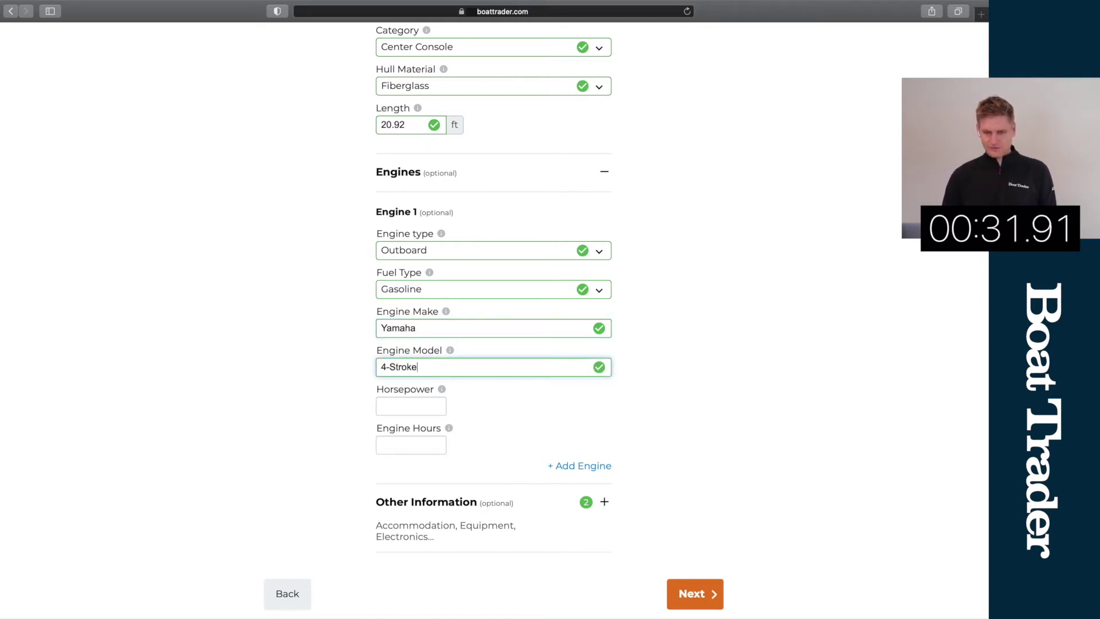
{"action": "key", "text": "Tab"}
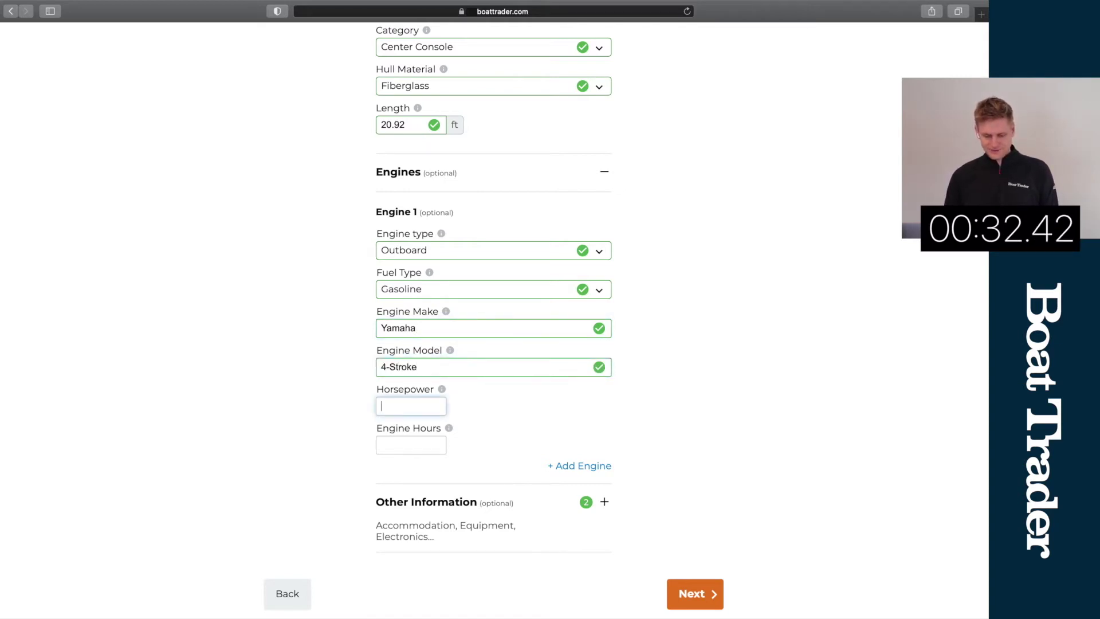
{"action": "type", "text": "150"}
{"action": "key", "text": "Tab"}
{"action": "type", "text": "200"}
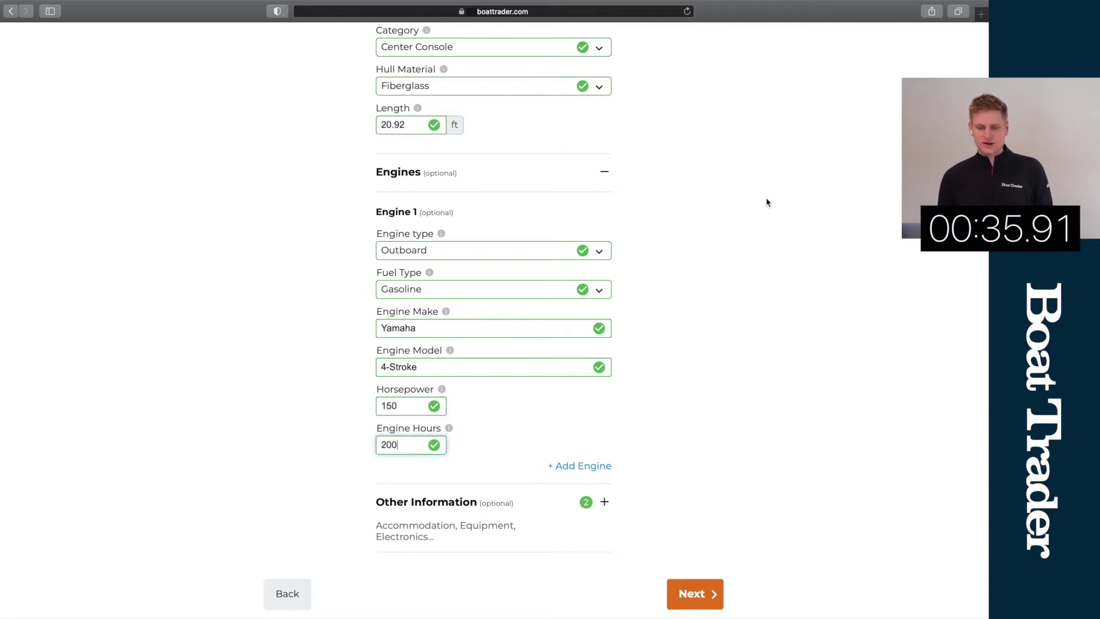
Step: Expand Other Information to review the prefilled Fuel Capacity 60 and Beam 8.42 ft
{"action": "scroll", "coordinate": [732, 234], "scroll_direction": "down", "scroll_amount": 3}
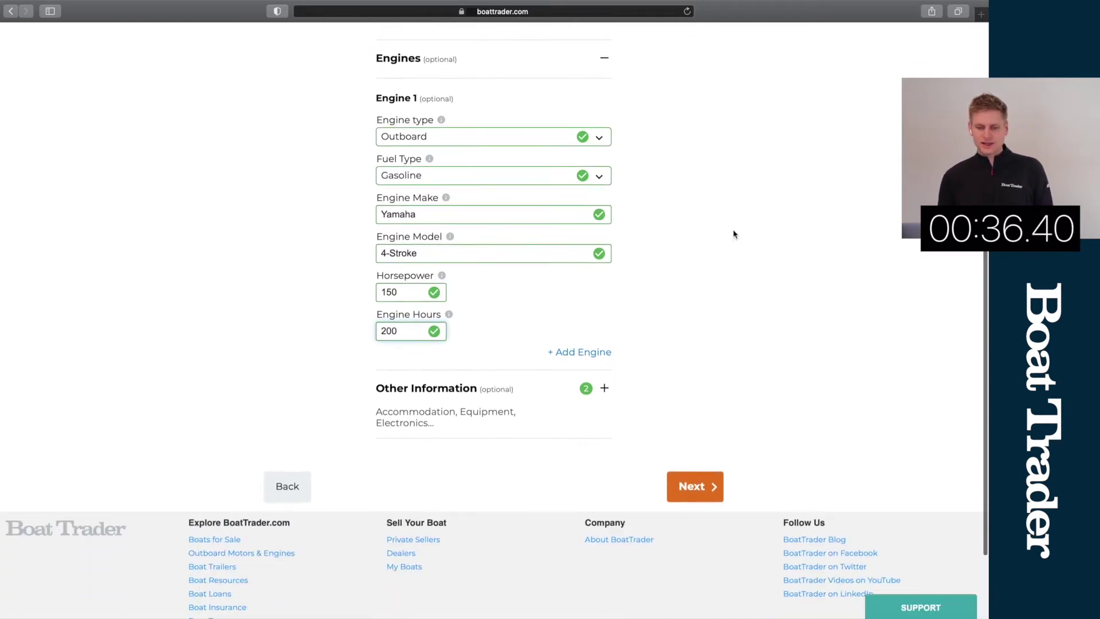
{"action": "left_click", "coordinate": [460, 380]}
{"action": "scroll", "coordinate": [504, 360], "scroll_direction": "down", "scroll_amount": 3}
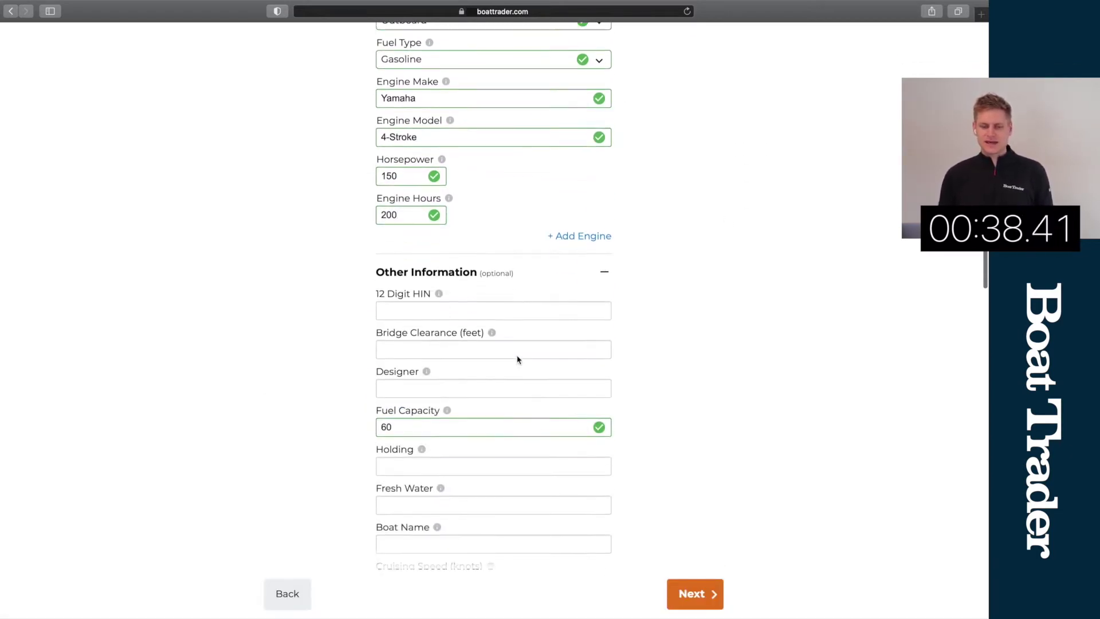
{"action": "scroll", "coordinate": [550, 330], "scroll_direction": "down", "scroll_amount": 2}
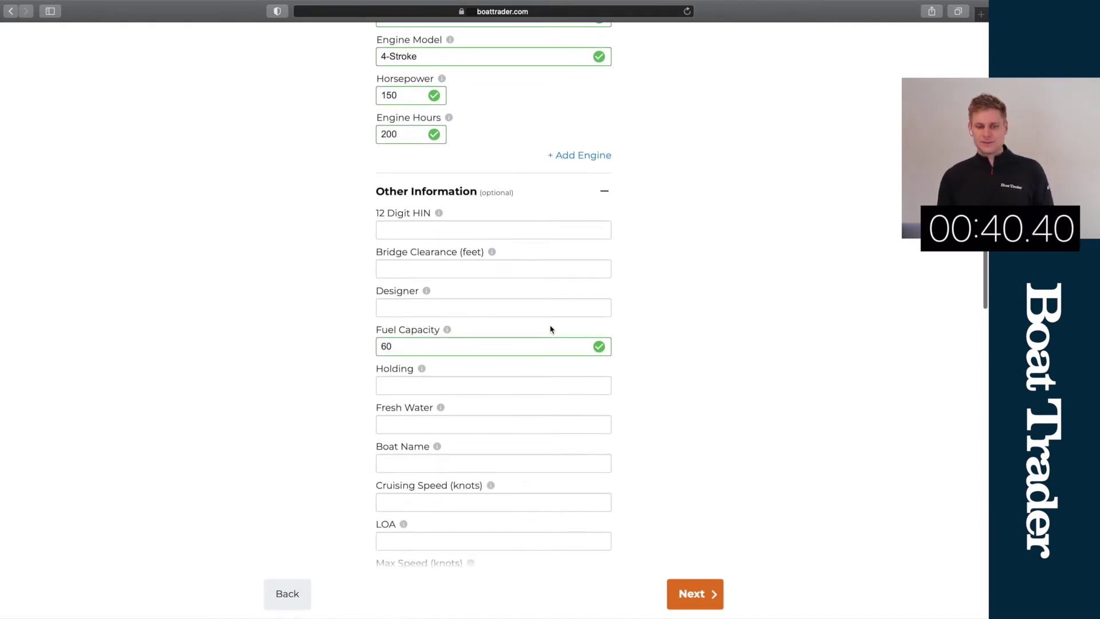
{"action": "scroll", "coordinate": [647, 338], "scroll_direction": "down", "scroll_amount": 2}
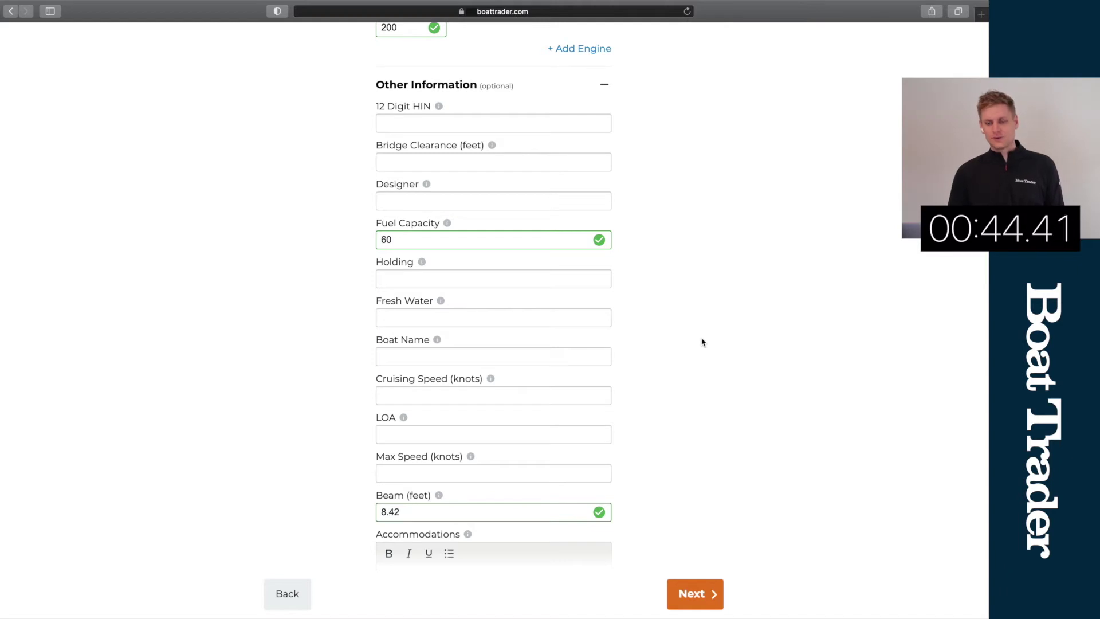
{"action": "scroll", "coordinate": [670, 410], "scroll_direction": "down", "scroll_amount": 2}
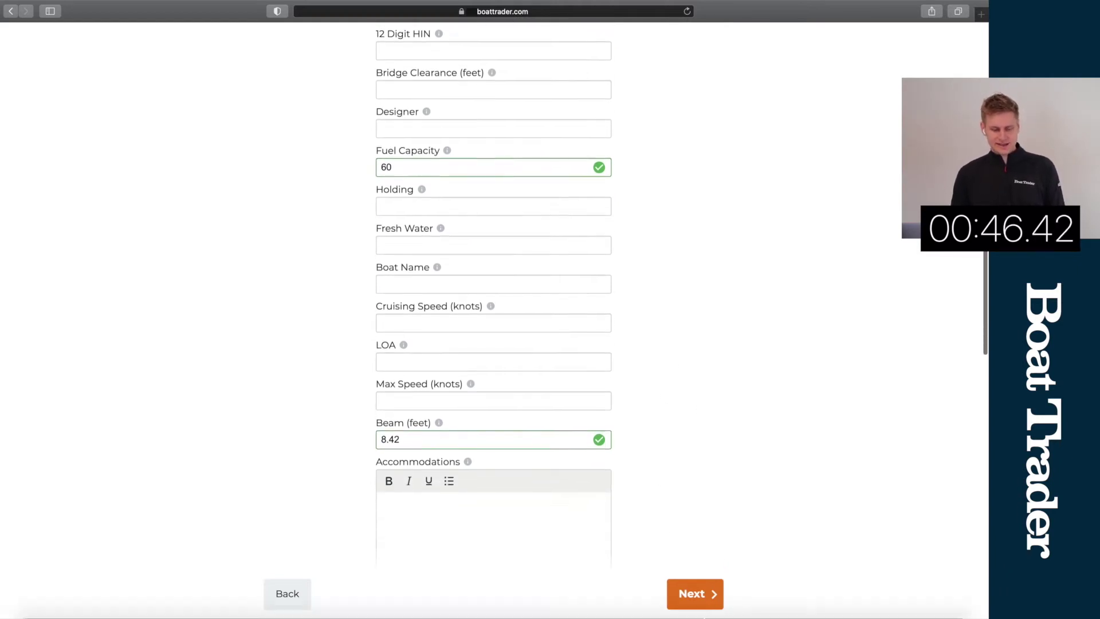
Step: On the listing details step, set the price to 50000 USD and the city to Miami
{"action": "left_click", "coordinate": [696, 593]}
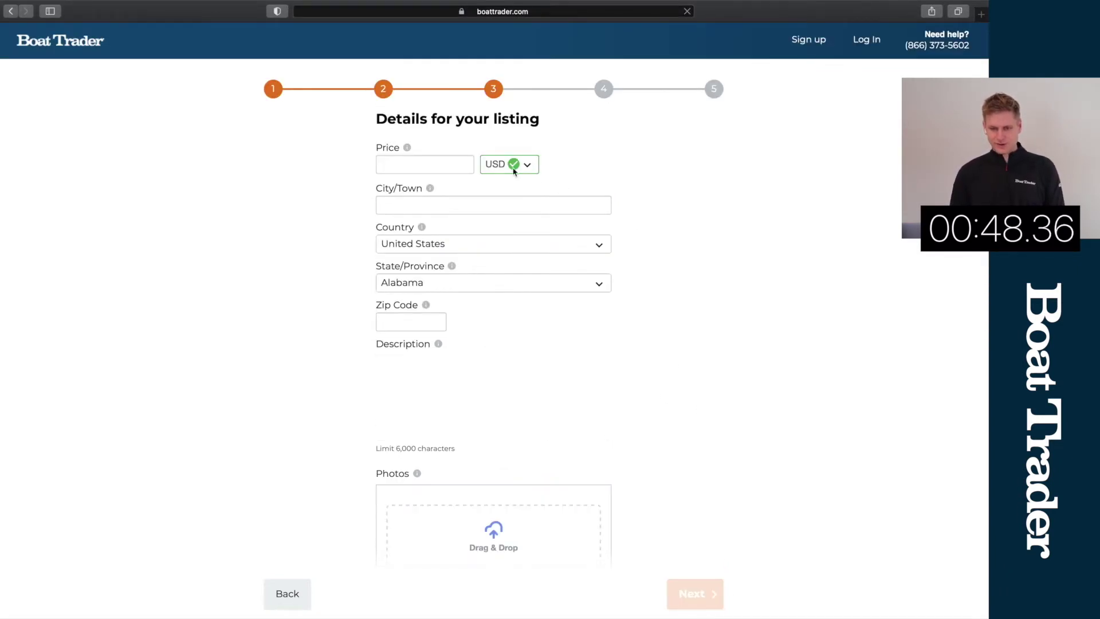
{"action": "type", "text": "50000"}
{"action": "key", "text": "Tab"}
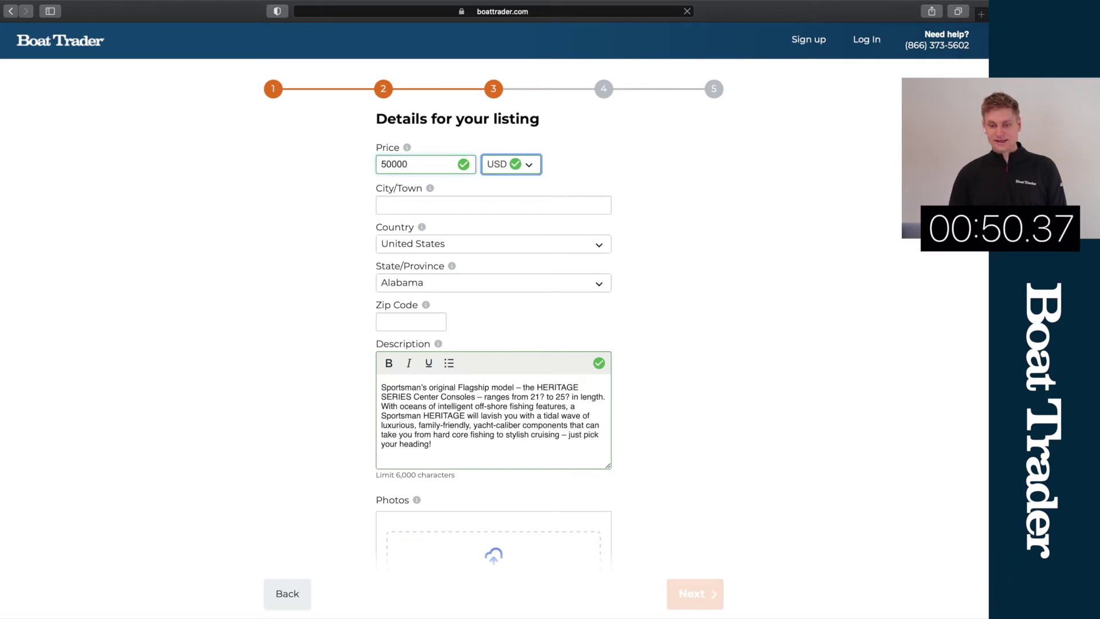
{"action": "left_click", "coordinate": [382, 205]}
{"action": "type", "text": "Miami"}
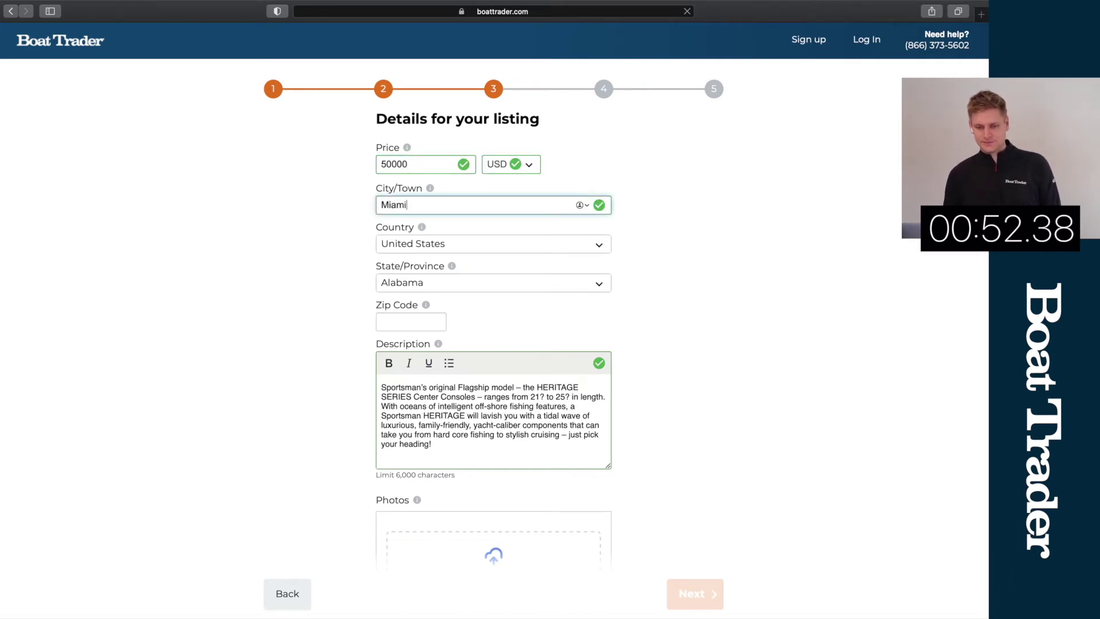
Step: Choose Florida as the state, enter the zip code, and start a new description line
{"action": "left_click", "coordinate": [446, 290]}
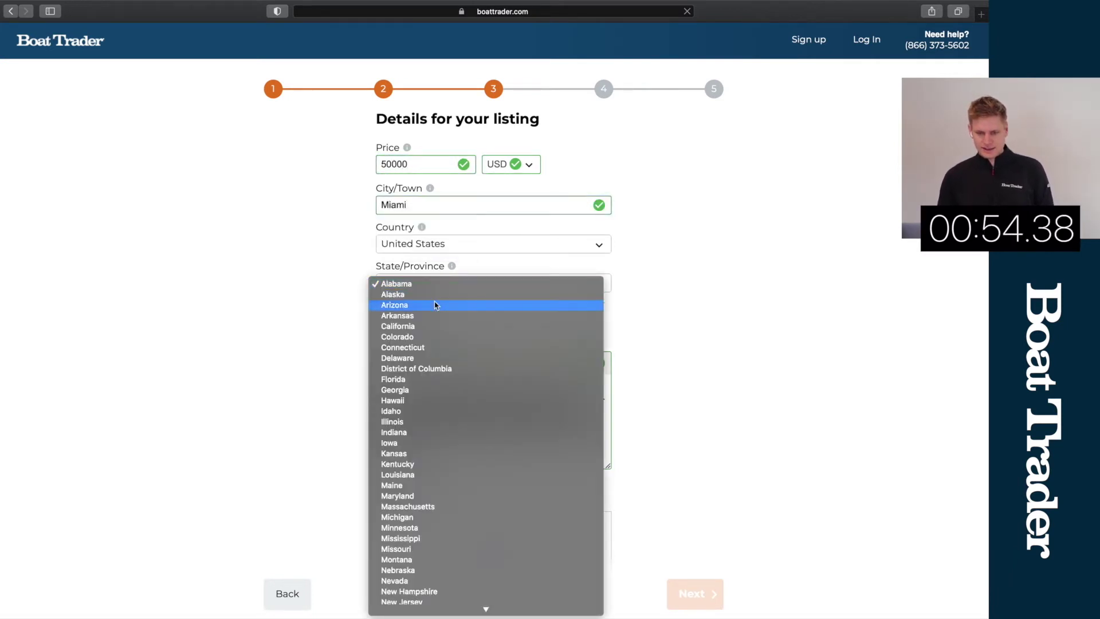
{"action": "left_click", "coordinate": [401, 379]}
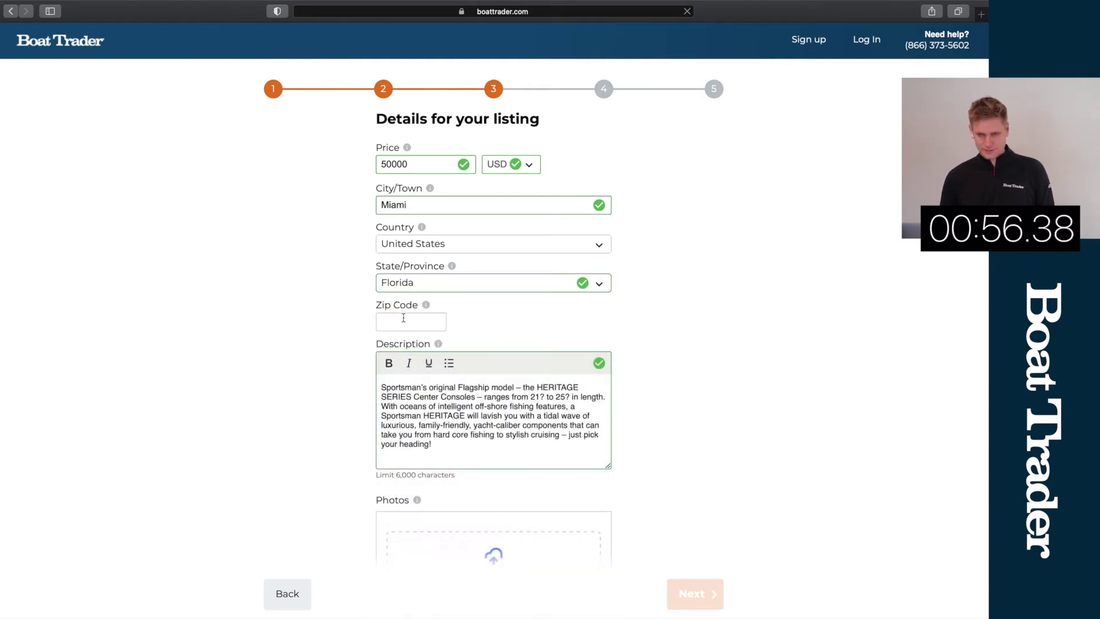
{"action": "left_click", "coordinate": [403, 321]}
{"action": "type", "text": "33131"}
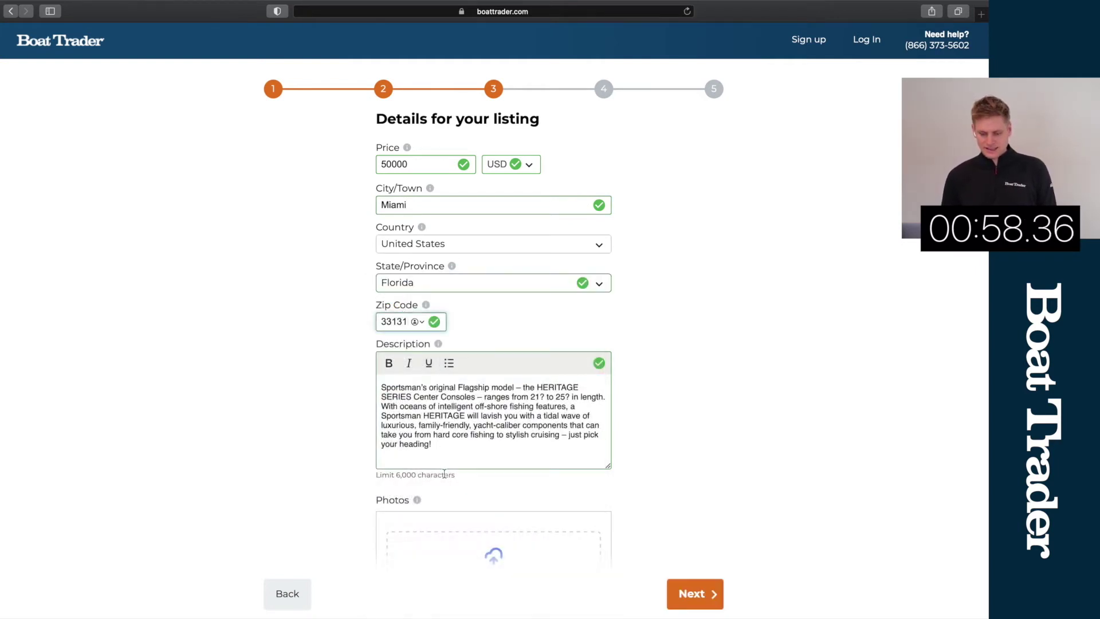
{"action": "left_click", "coordinate": [444, 474]}
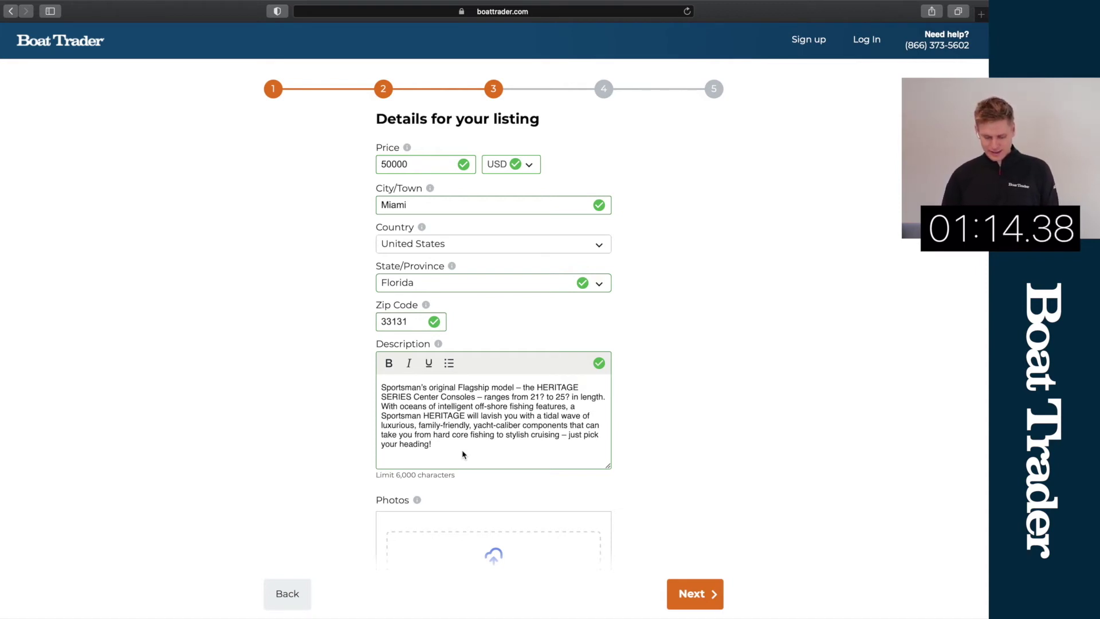
{"action": "key", "text": "Return"}
{"action": "key", "text": "Return"}
Step: Add description lines 'JL Audio system installed 2019' and '200 Engine Hours'
{"action": "type", "text": "JLA"}
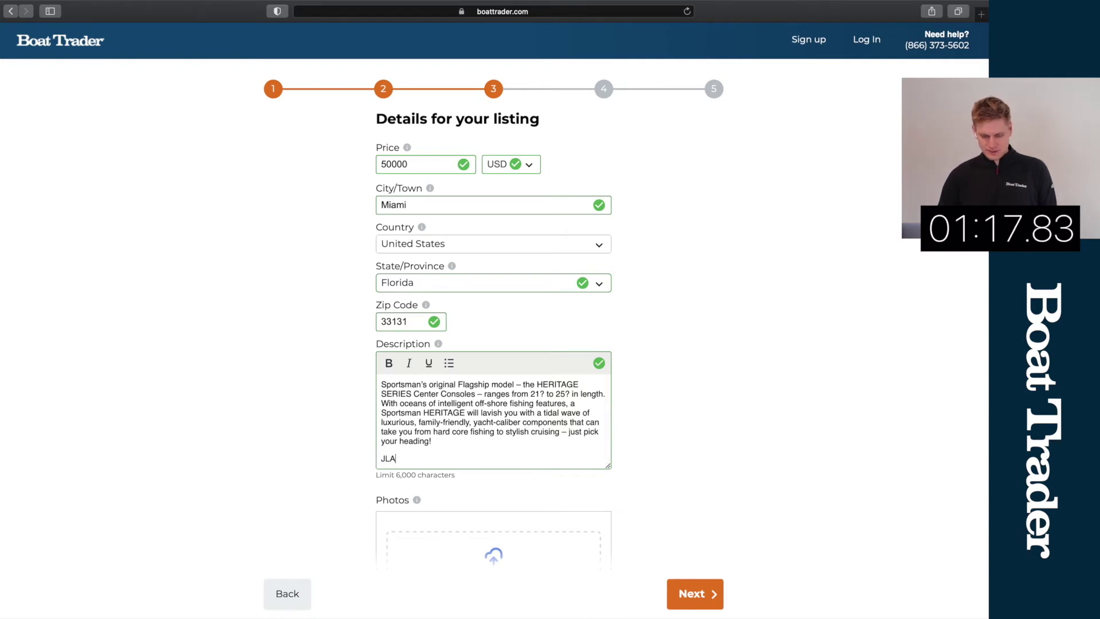
{"action": "key", "text": "BackSpace"}
{"action": "type", "text": "A"}
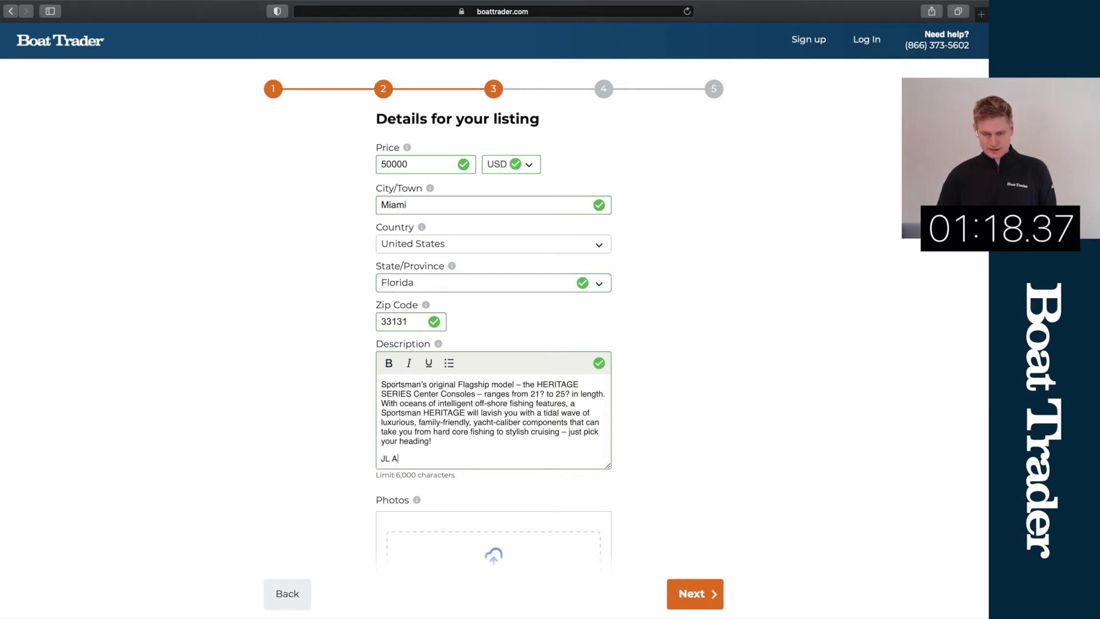
{"action": "type", "text": "udio sys"}
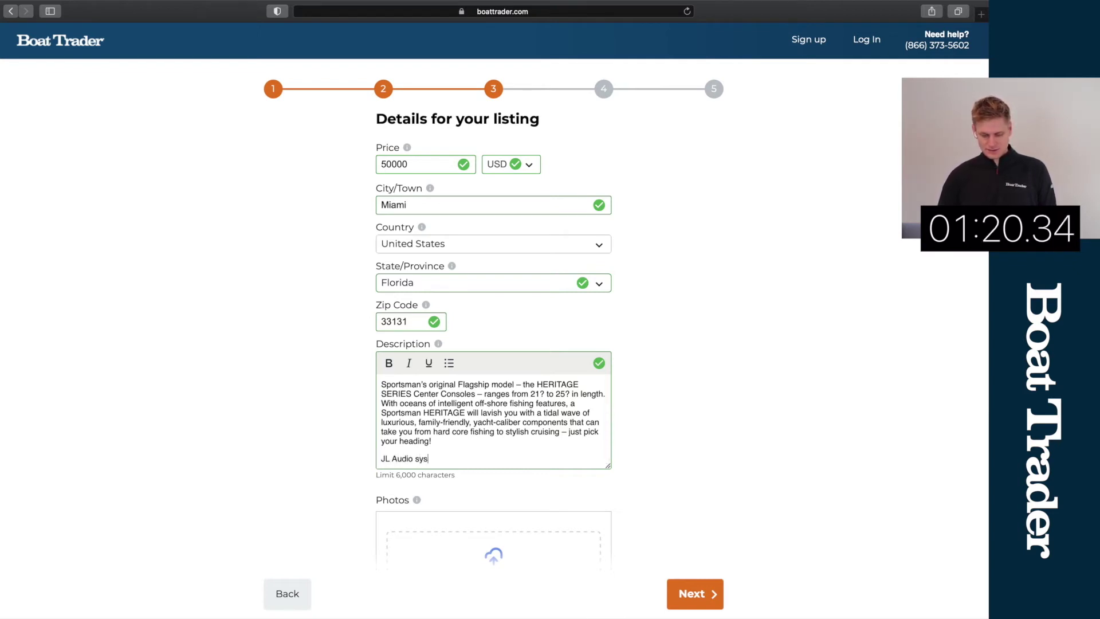
{"action": "type", "text": "tem installed"}
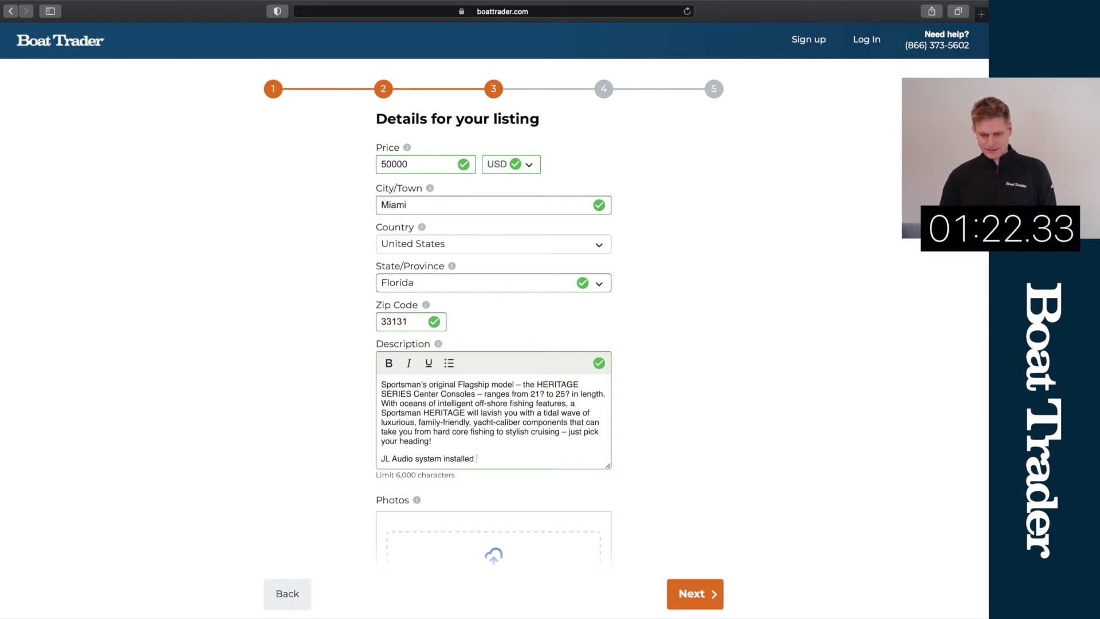
{"action": "type", "text": " 2019"}
{"action": "key", "text": "Return"}
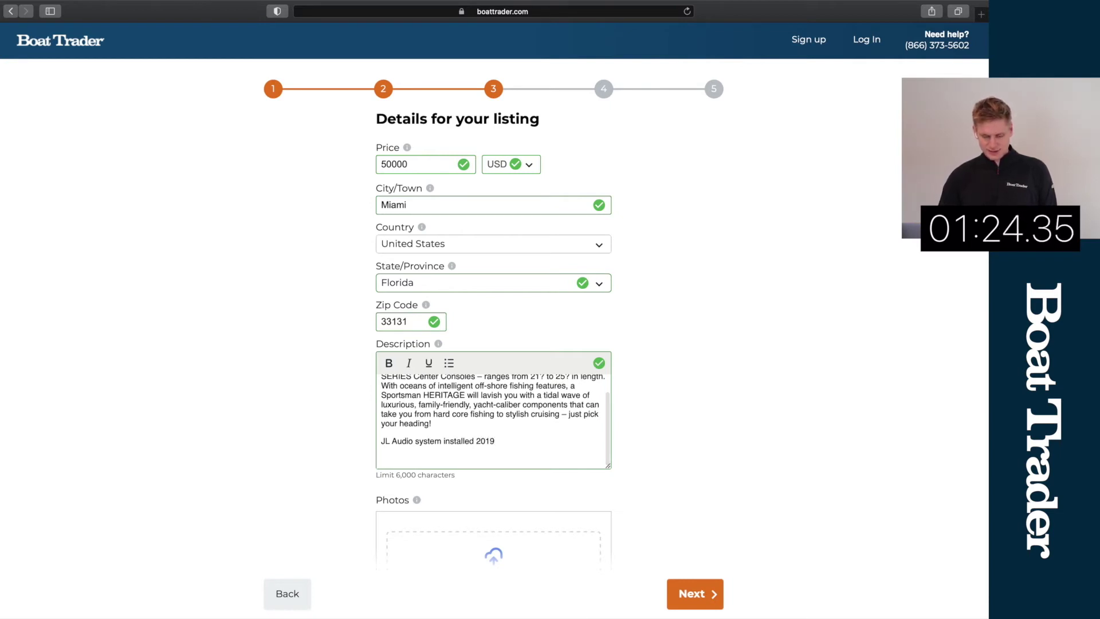
{"action": "type", "text": "200 Engine"}
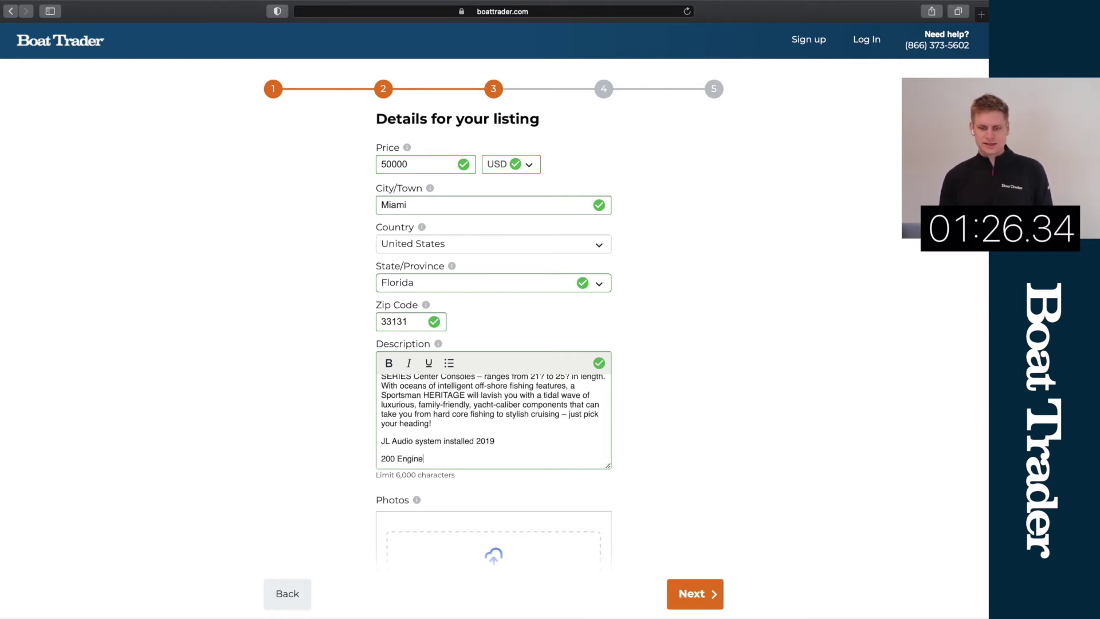
{"action": "type", "text": " Hours"}
Step: Upload the five photos 865-min.jpg through 963-min.jpg from Downloads to the listing
{"action": "scroll", "coordinate": [573, 401], "scroll_direction": "down", "scroll_amount": 5}
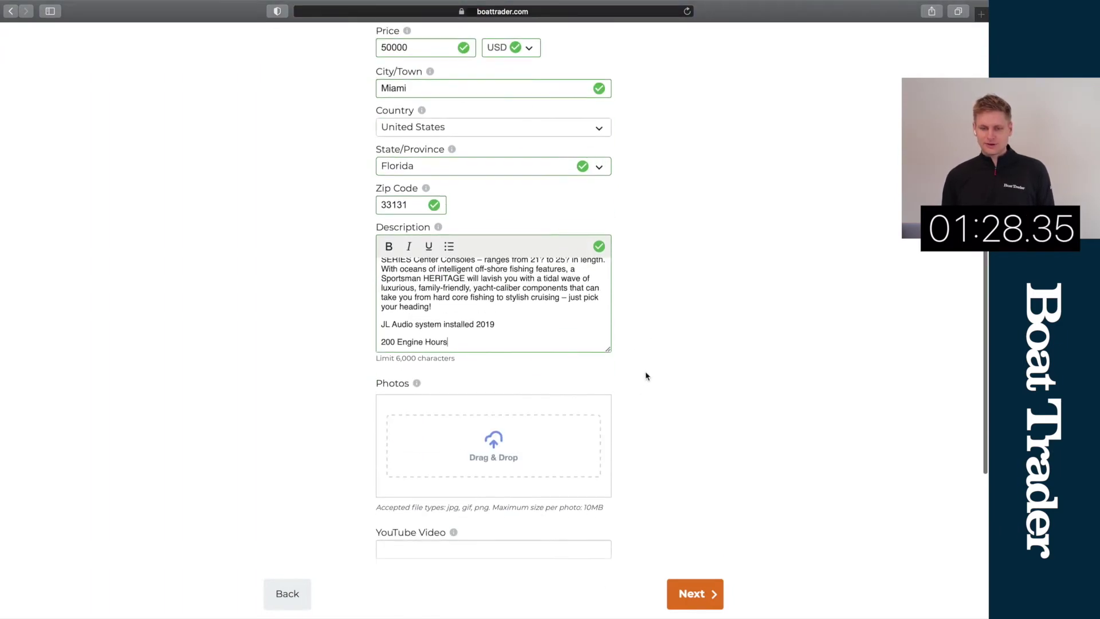
{"action": "left_click", "coordinate": [528, 405]}
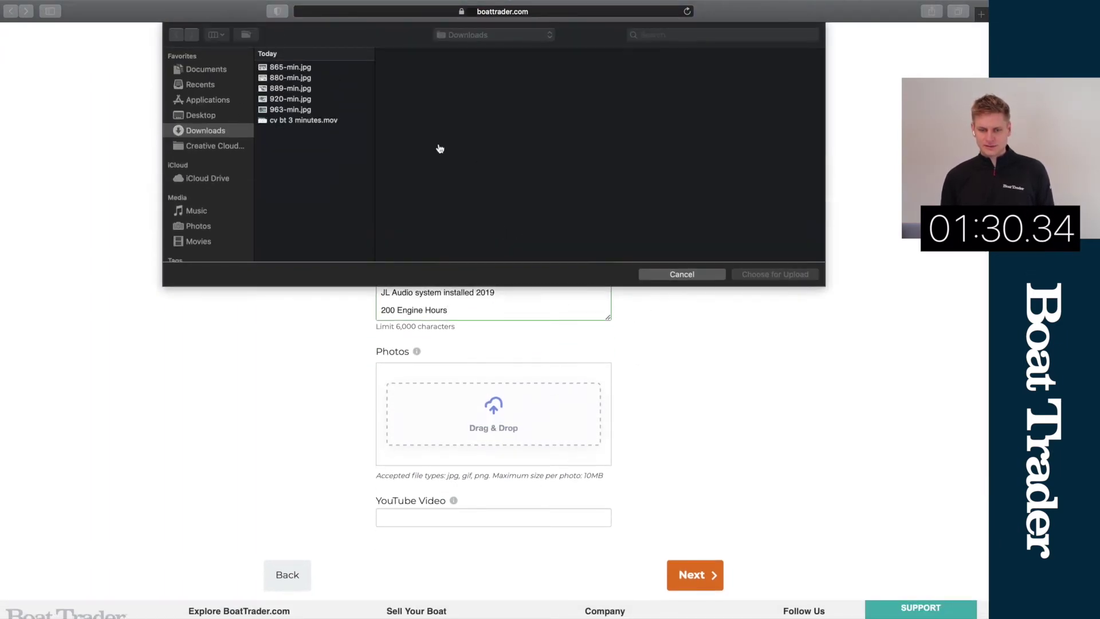
{"action": "left_click", "coordinate": [319, 67]}
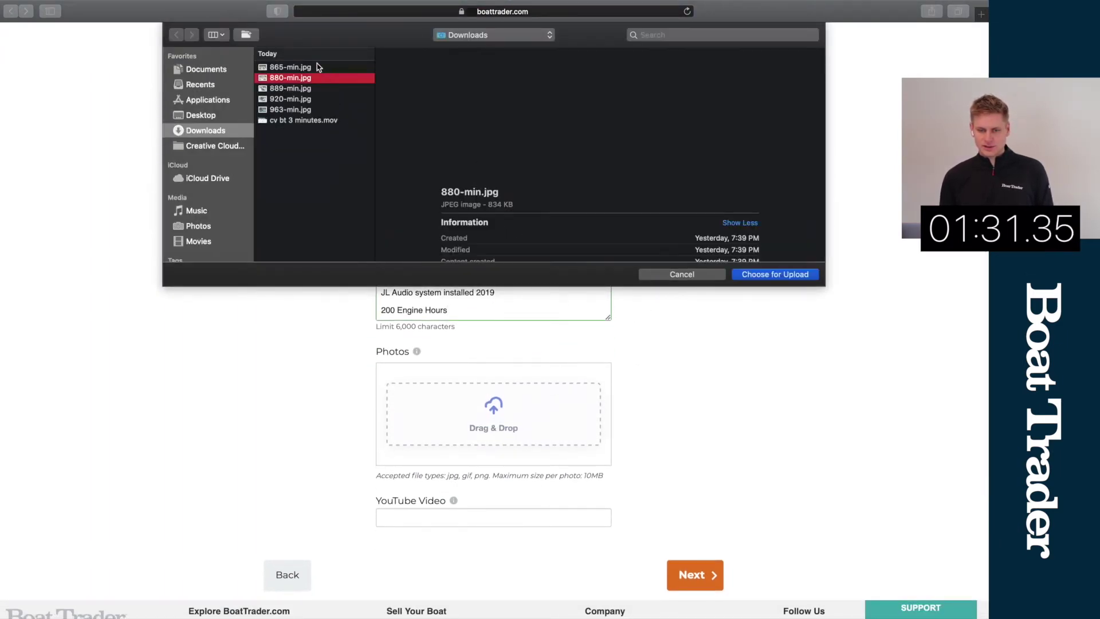
{"action": "left_click", "coordinate": [315, 109], "text": "shift"}
{"action": "left_click", "coordinate": [775, 274]}
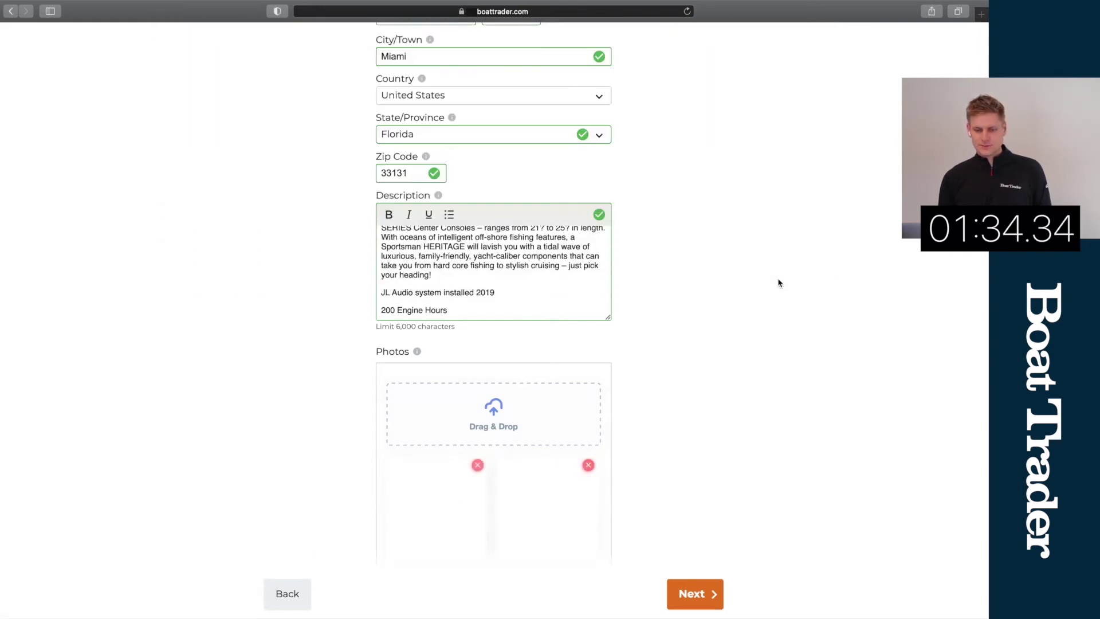
{"action": "scroll", "coordinate": [698, 326], "scroll_direction": "down", "scroll_amount": 2}
{"action": "scroll", "coordinate": [694, 329], "scroll_direction": "down", "scroll_amount": 8}
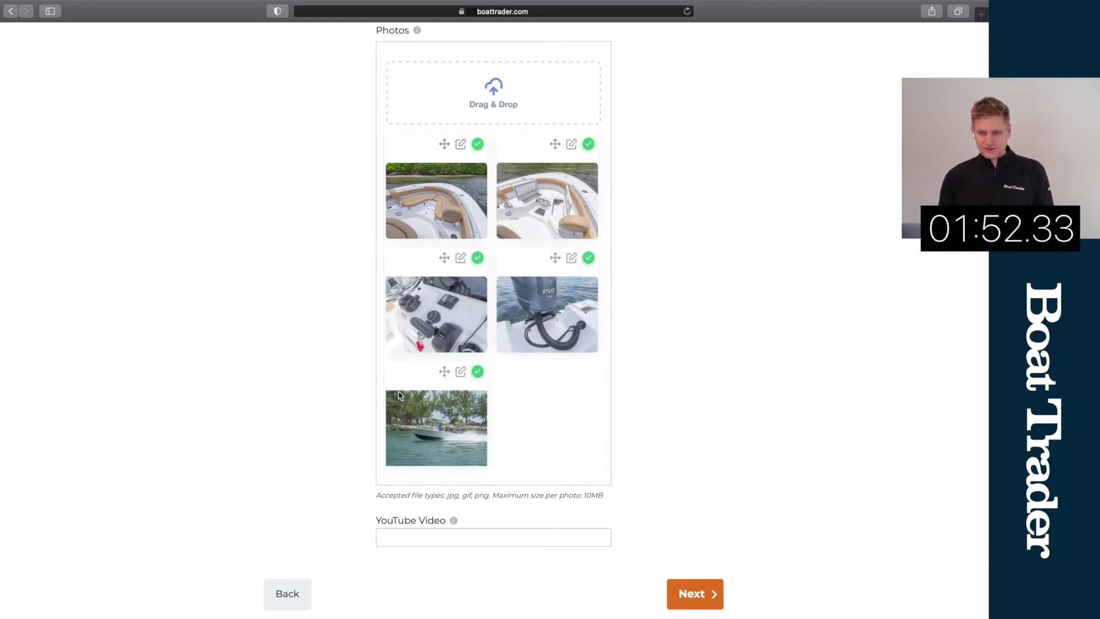
Step: Drag the boat-speeding-on-water photo into the first slot and continue to billing contact
{"action": "left_click_drag", "start_coordinate": [444, 373], "coordinate": [444, 160]}
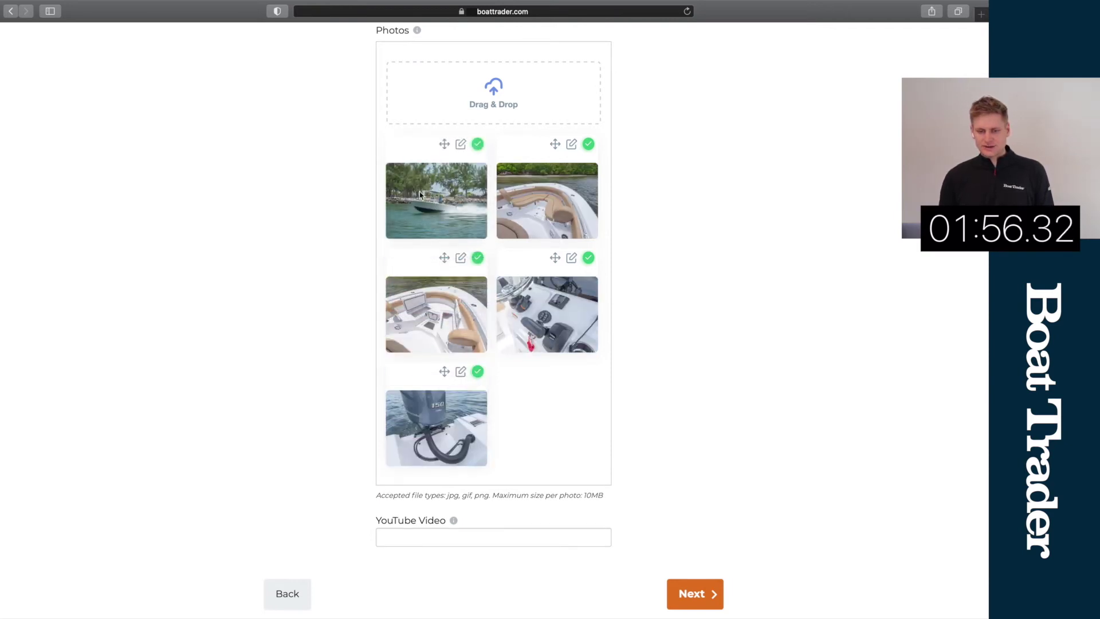
{"action": "scroll", "coordinate": [679, 350], "scroll_direction": "down", "scroll_amount": 2}
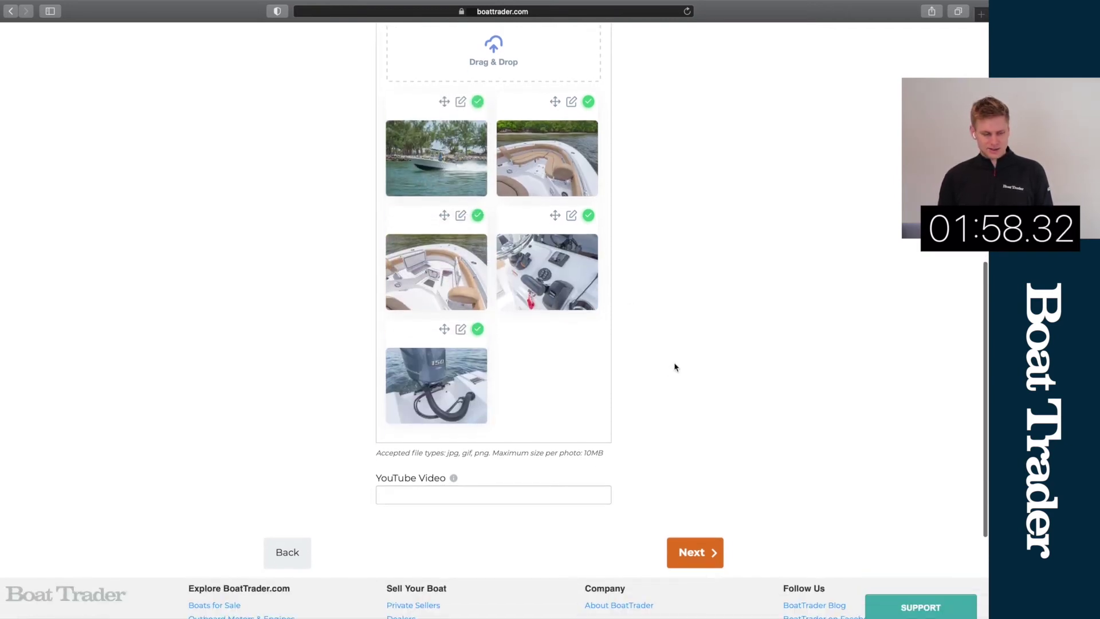
{"action": "left_click", "coordinate": [694, 551]}
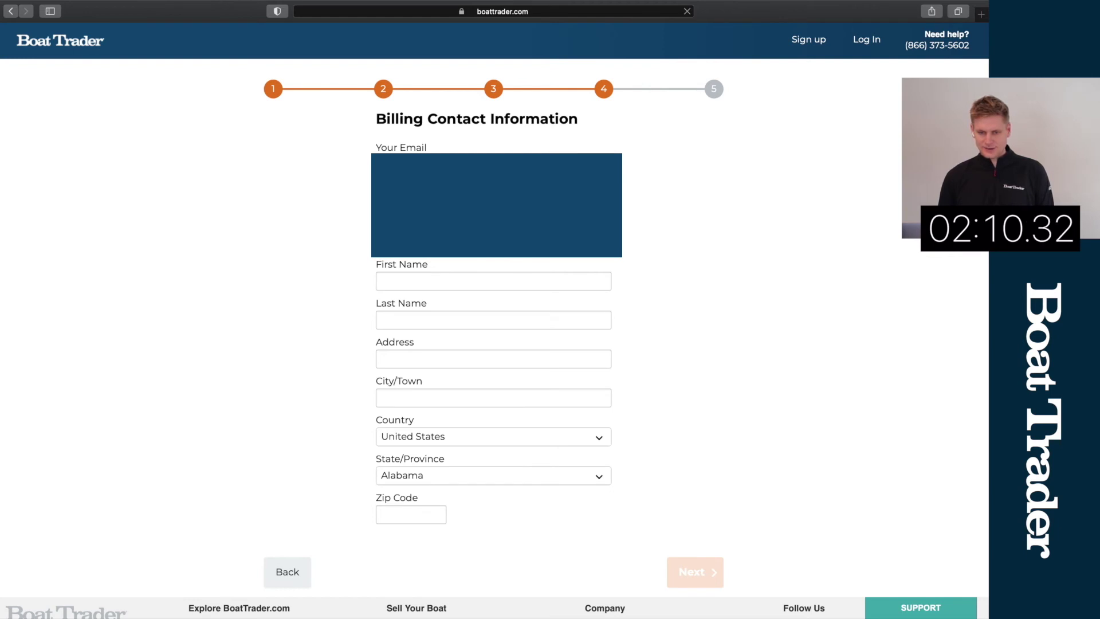
Step: Enter the billing contact's first and last name, street address, and city Miami
{"action": "left_click", "coordinate": [440, 282]}
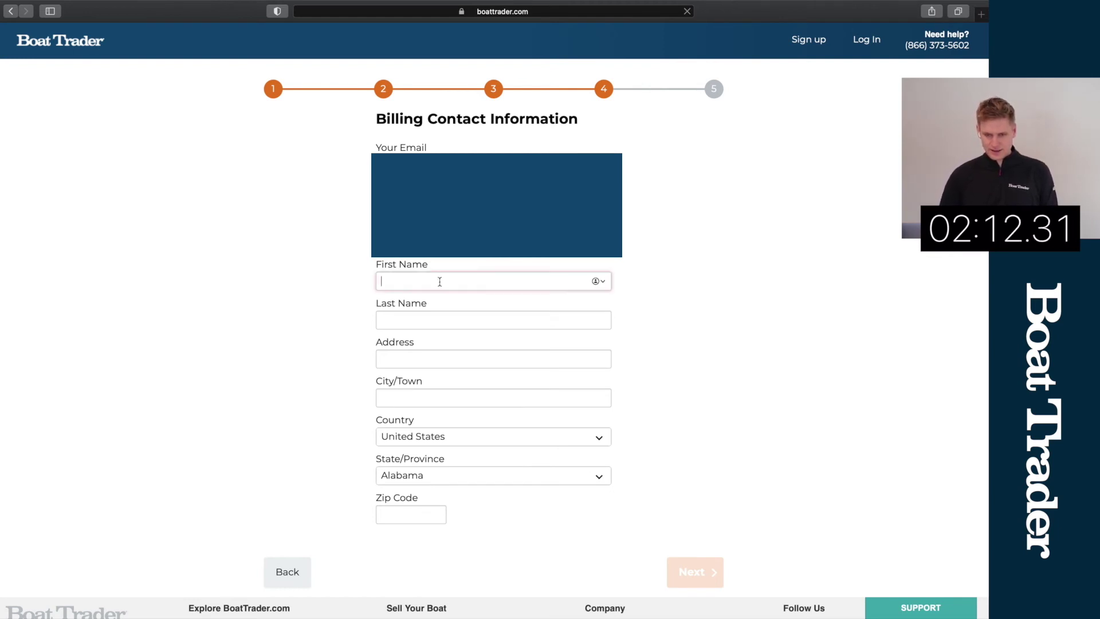
{"action": "key", "text": "Tab"}
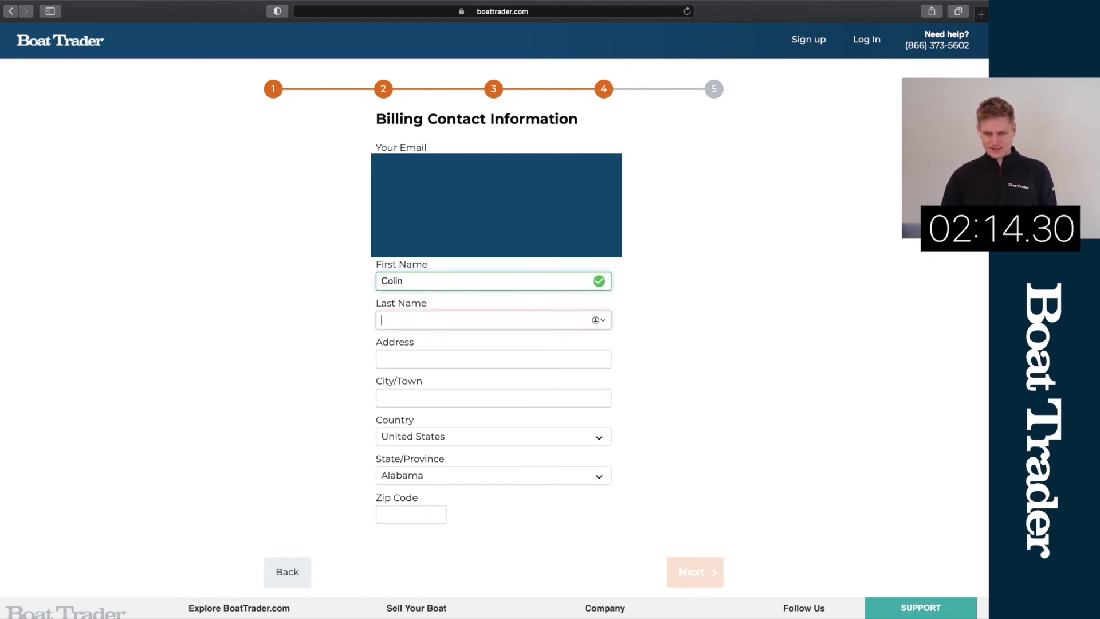
{"action": "key", "text": "Tab"}
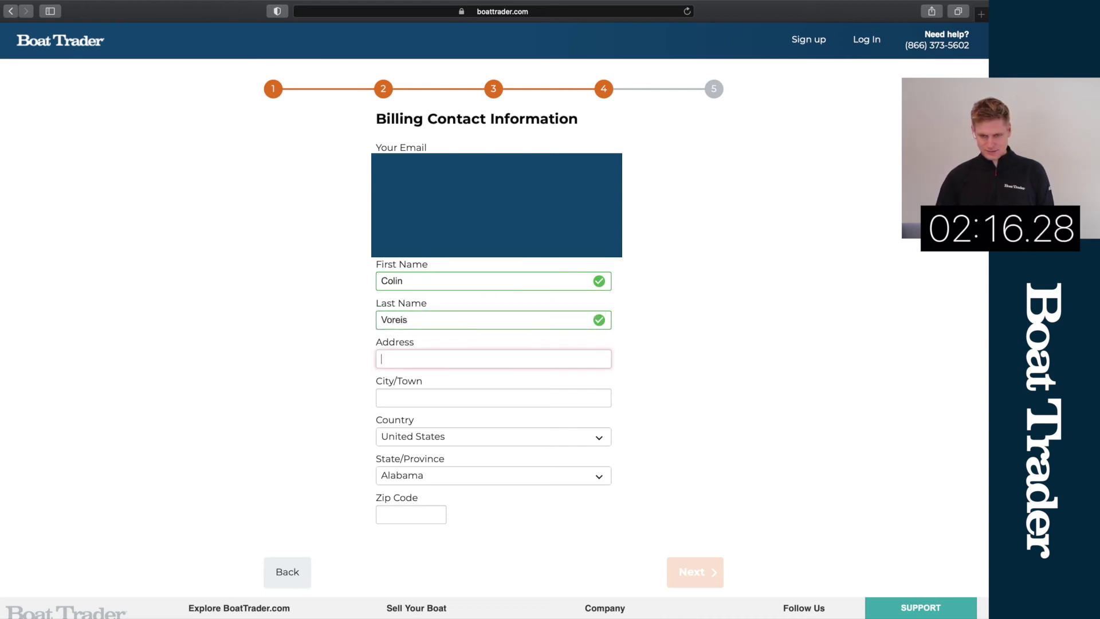
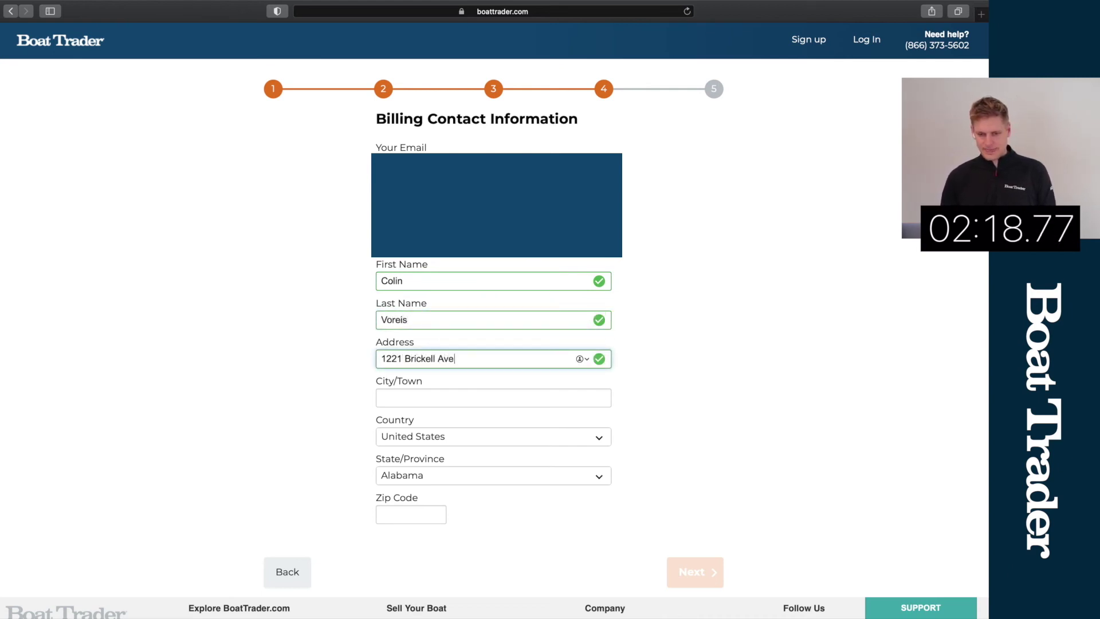
{"action": "key", "text": "Tab"}
{"action": "type", "text": "Miami"}
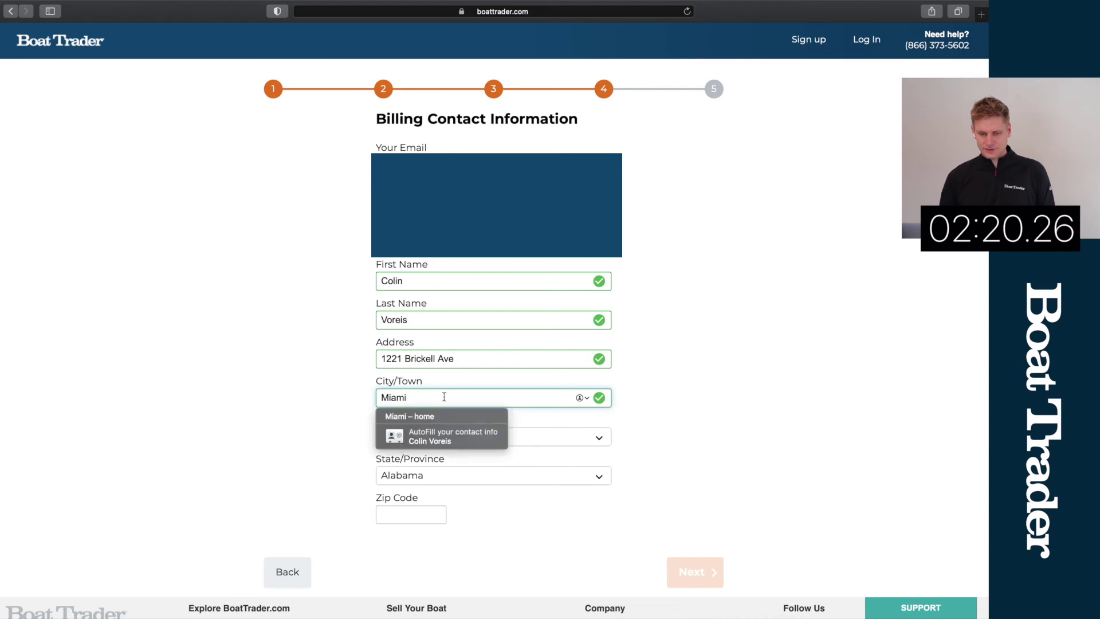
Step: Set the billing state to Florida, enter the billing zip code, and continue to payment
{"action": "left_click", "coordinate": [492, 476]}
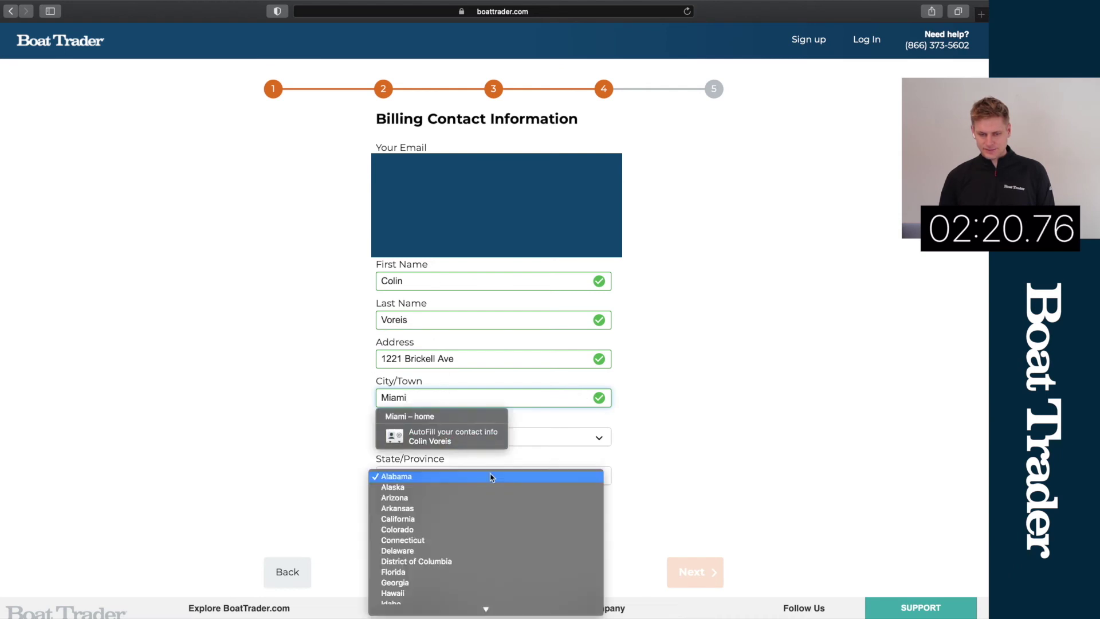
{"action": "left_click", "coordinate": [451, 571]}
{"action": "left_click", "coordinate": [398, 521]}
{"action": "type", "text": "33131"}
{"action": "key", "text": "BackSpace"}
{"action": "type", "text": "1"}
{"action": "left_click", "coordinate": [697, 570]}
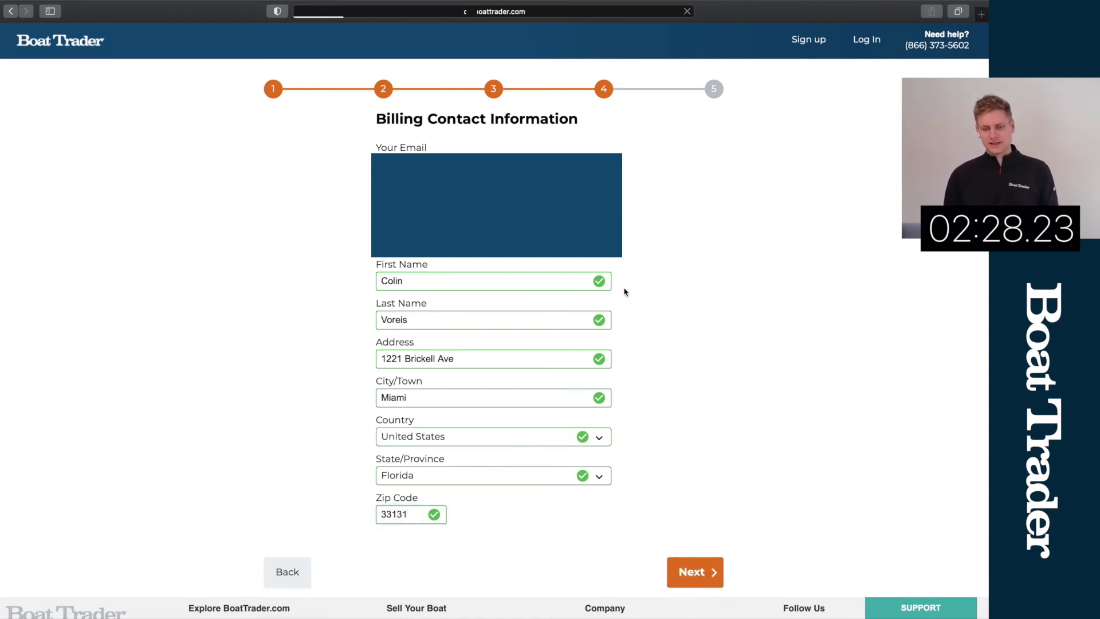
Step: Fill the card number and expiry from the saved card using Safari AutoFill
{"action": "left_click", "coordinate": [453, 233]}
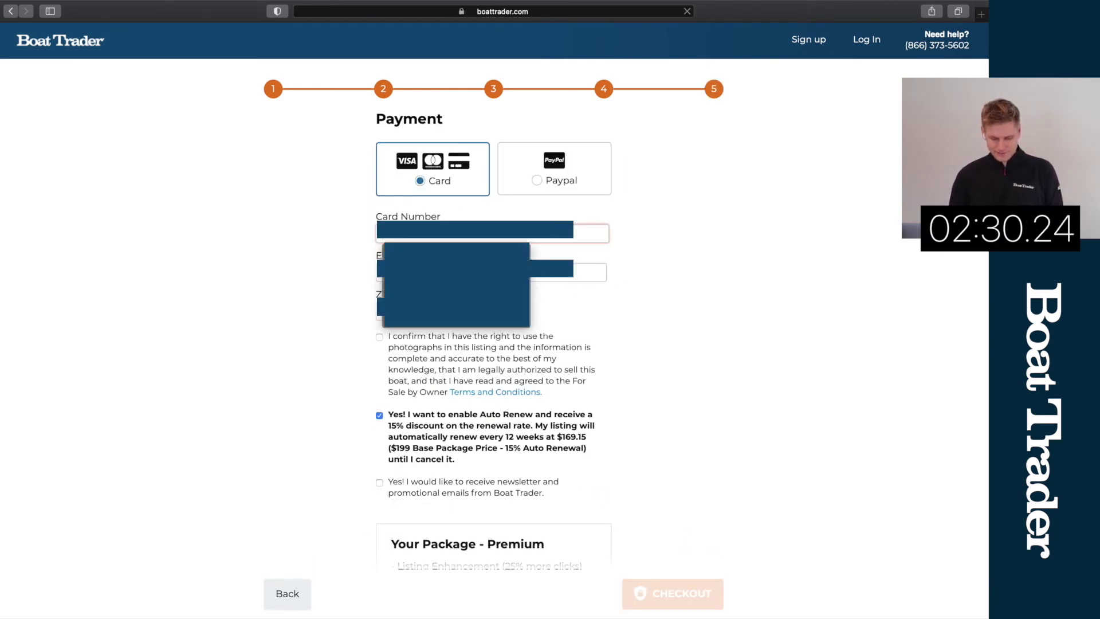
{"action": "key", "text": "Return"}
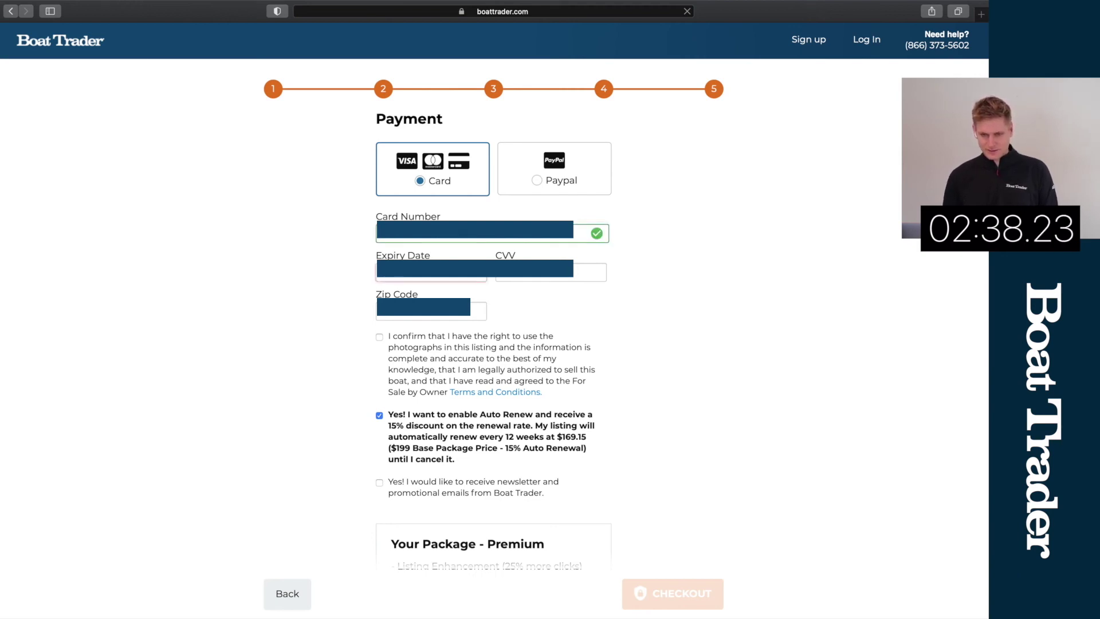
{"action": "scroll", "coordinate": [428, 277], "scroll_direction": "down", "scroll_amount": 1}
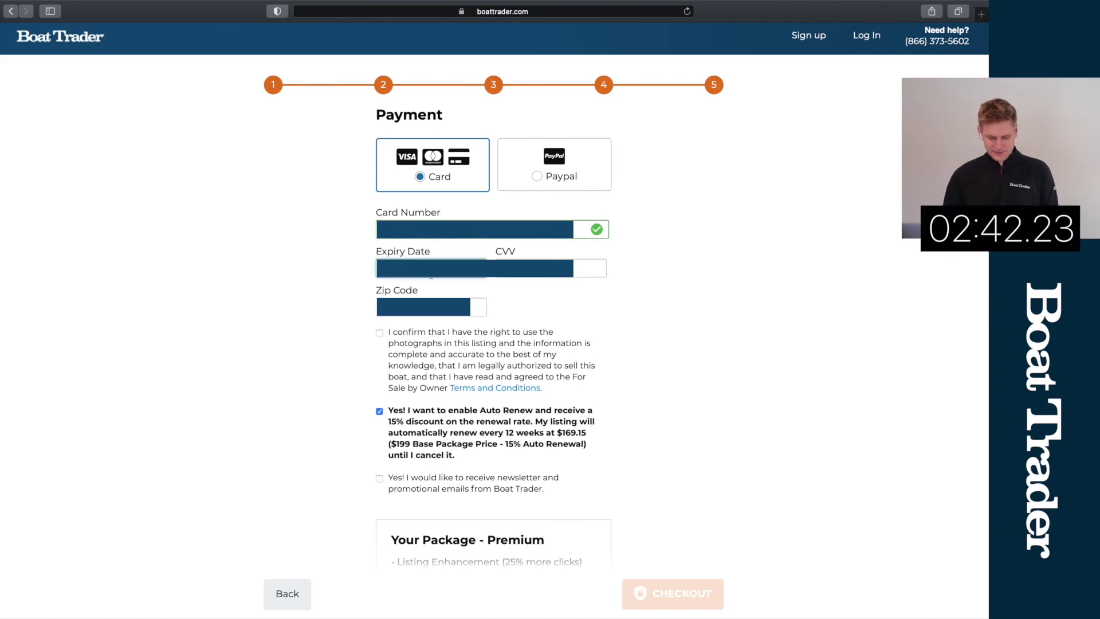
Step: Complete the CVV and payment zip code, and tick the photo-rights and terms confirmation
{"action": "left_click", "coordinate": [550, 268]}
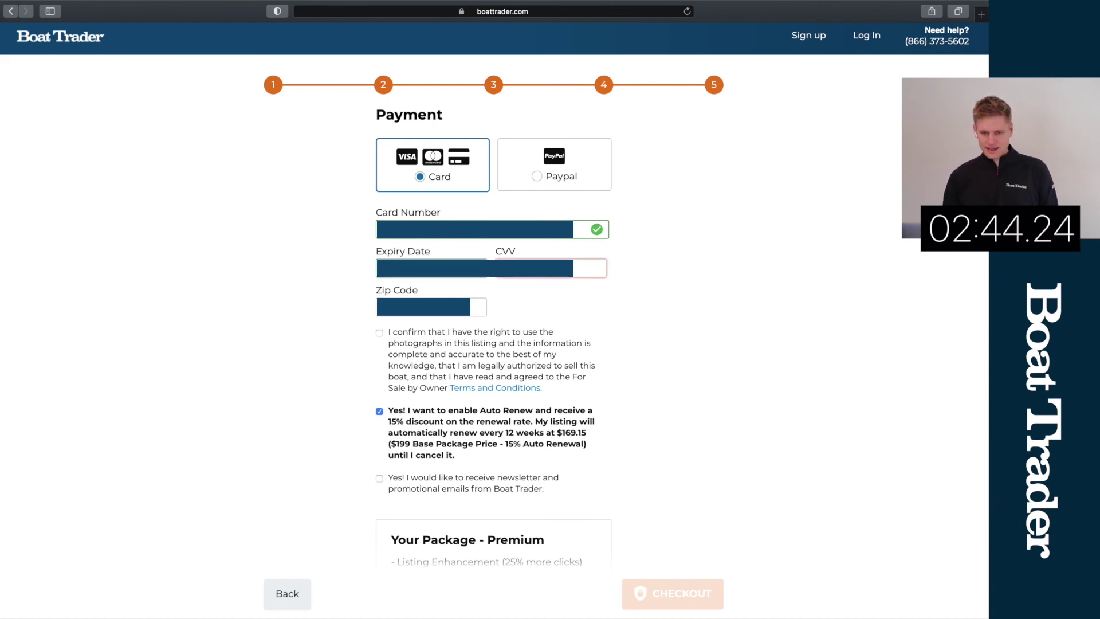
{"action": "type", "text": "3"}
{"action": "left_click", "coordinate": [484, 305]}
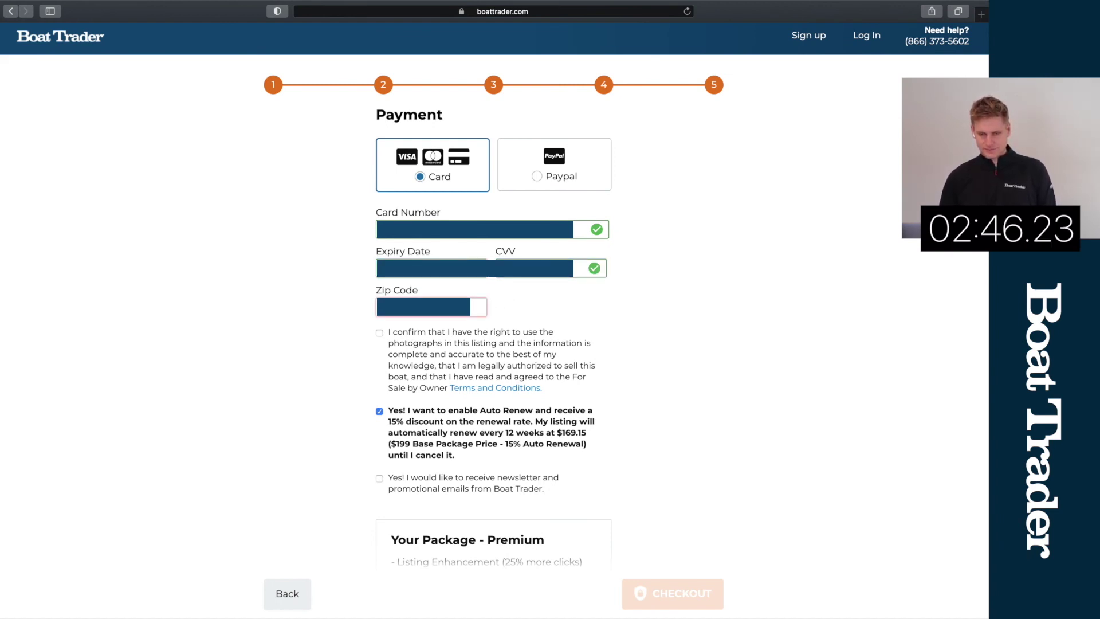
{"action": "type", "text": "1"}
{"action": "key", "text": "BackSpace"}
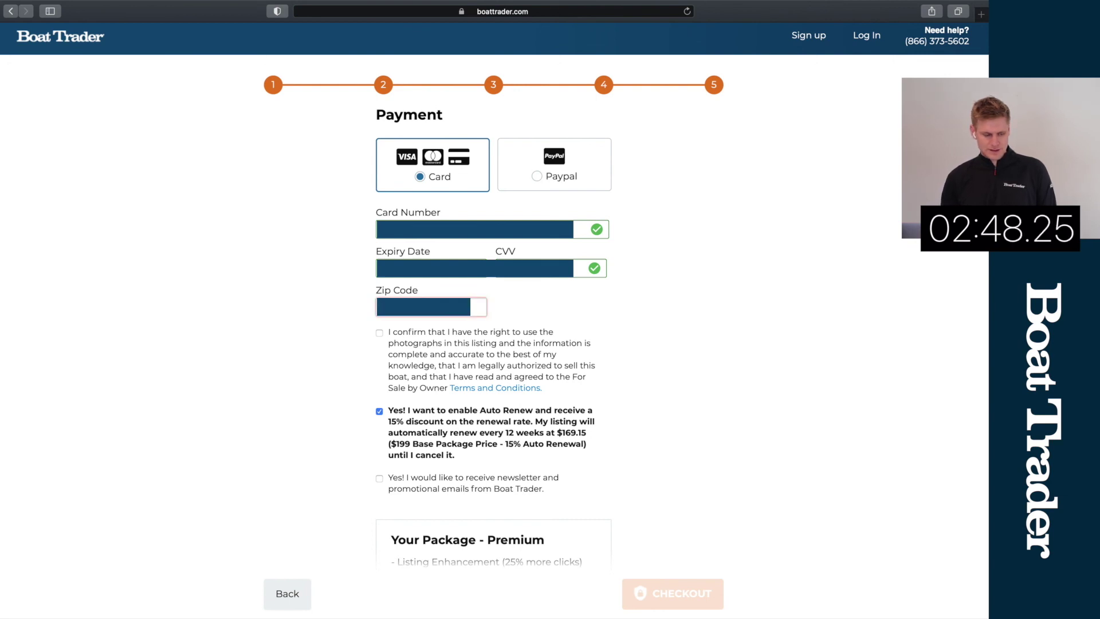
{"action": "type", "text": "1"}
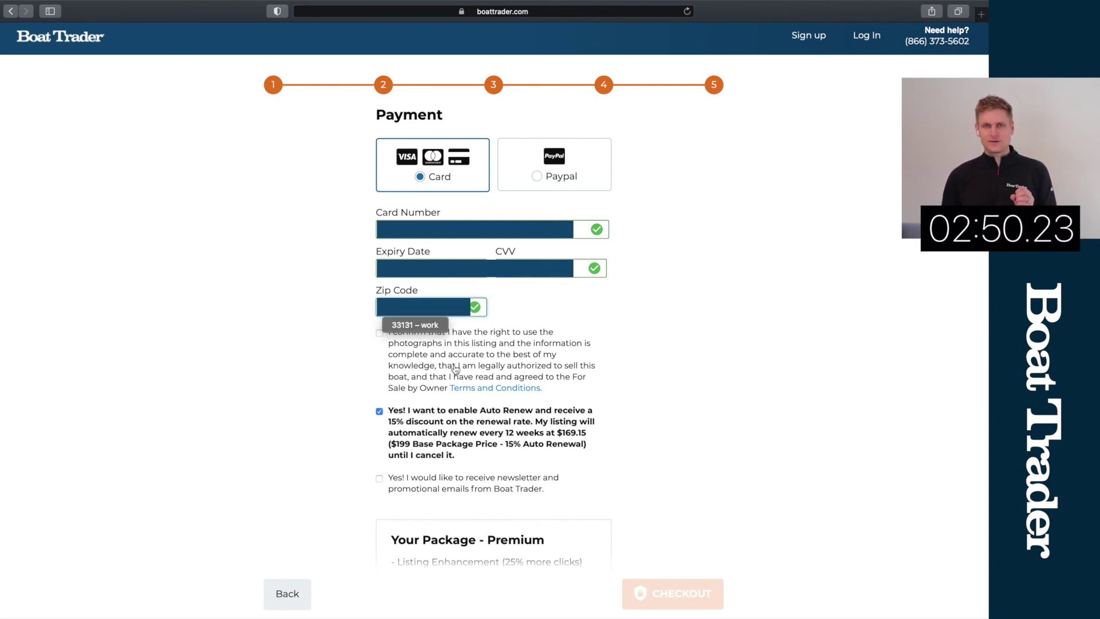
{"action": "left_click", "coordinate": [463, 353]}
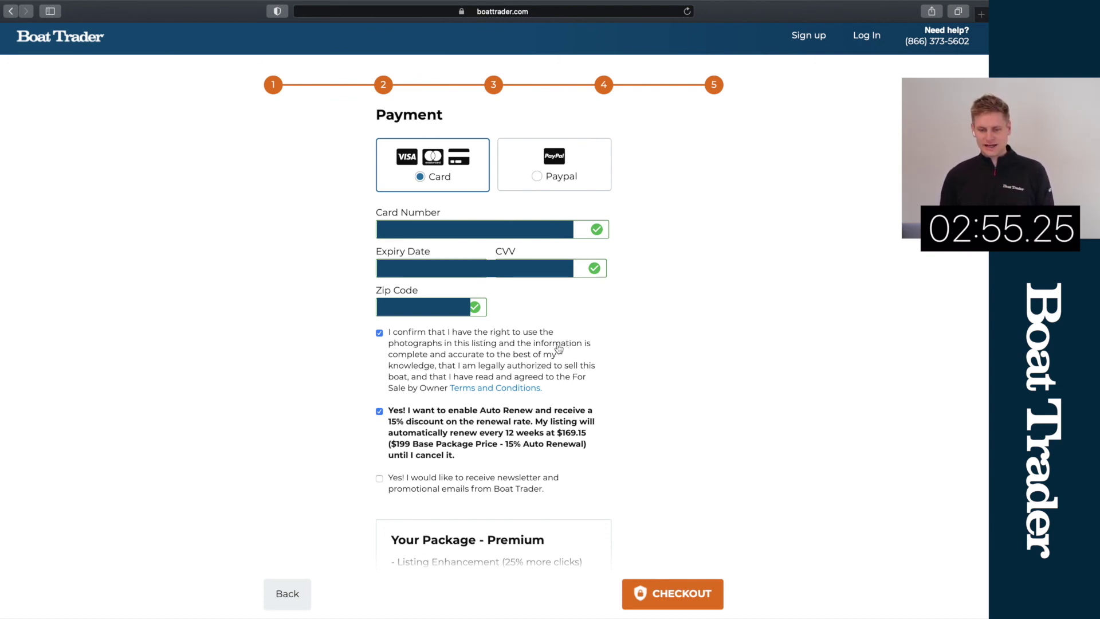
{"action": "scroll", "coordinate": [564, 346], "scroll_direction": "down", "scroll_amount": 2}
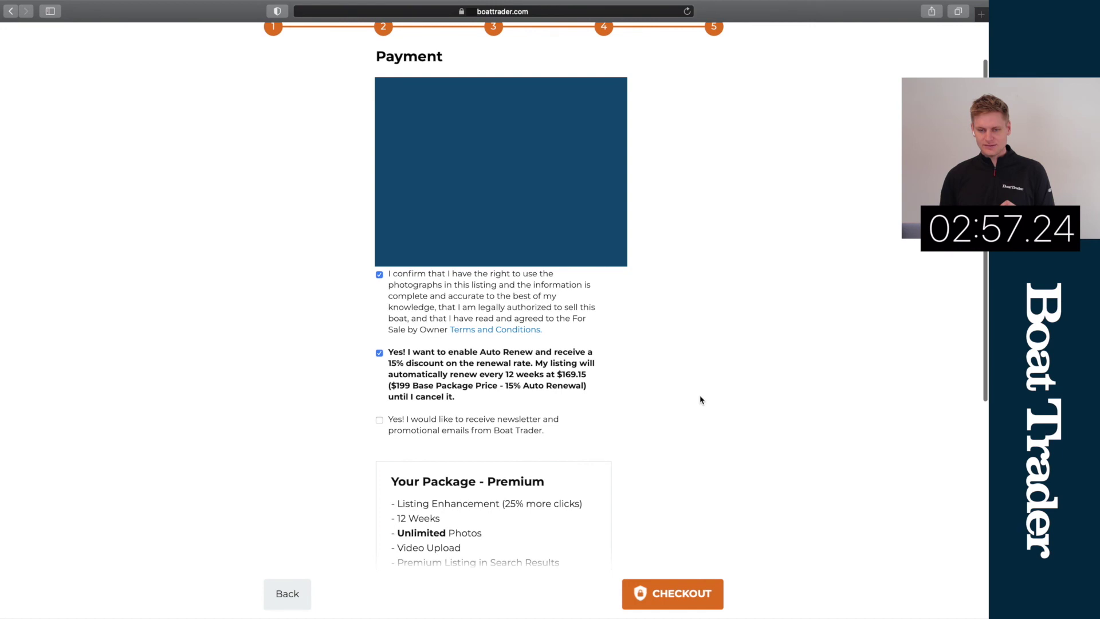
{"action": "scroll", "coordinate": [694, 424], "scroll_direction": "down", "scroll_amount": 3}
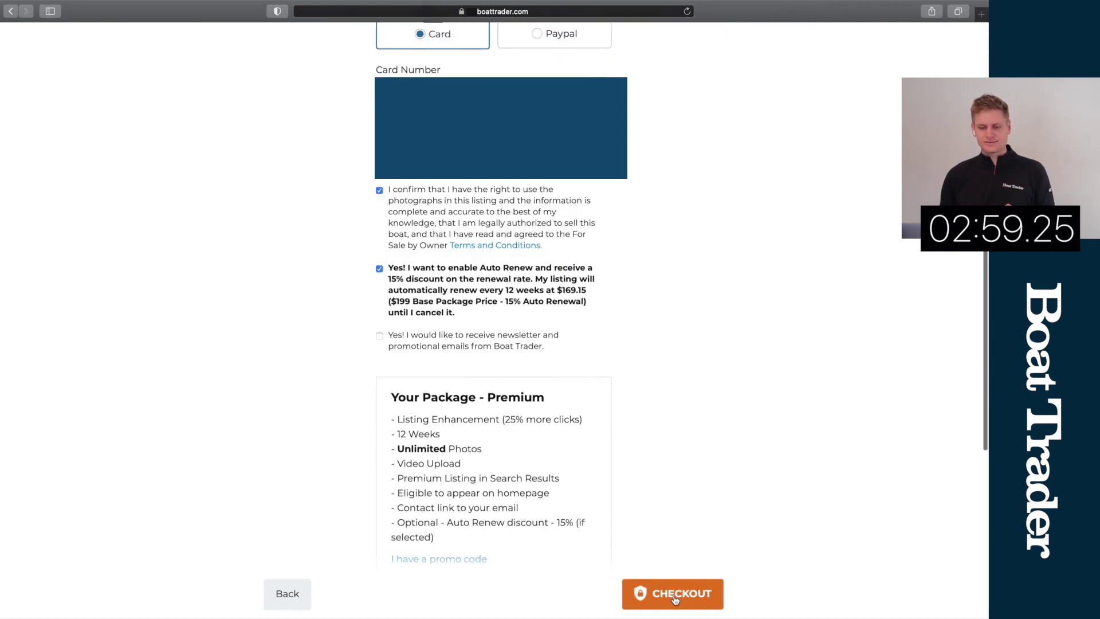